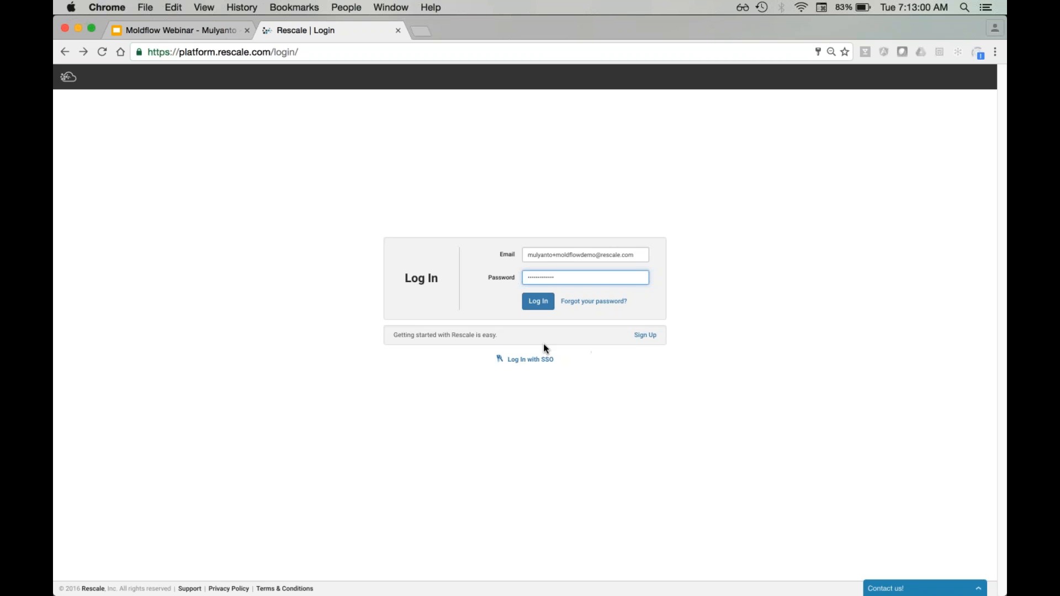
Step: Submit the login credentials and enter the MFA token to reach the Jobs list
{"action": "left_click", "coordinate": [541, 306]}
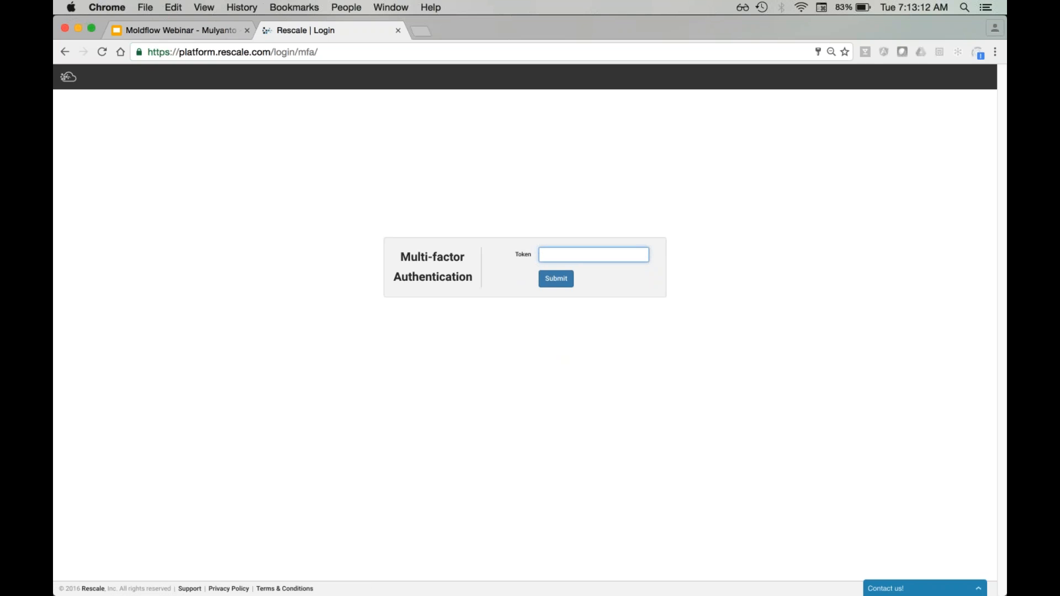
{"action": "key", "text": "Return"}
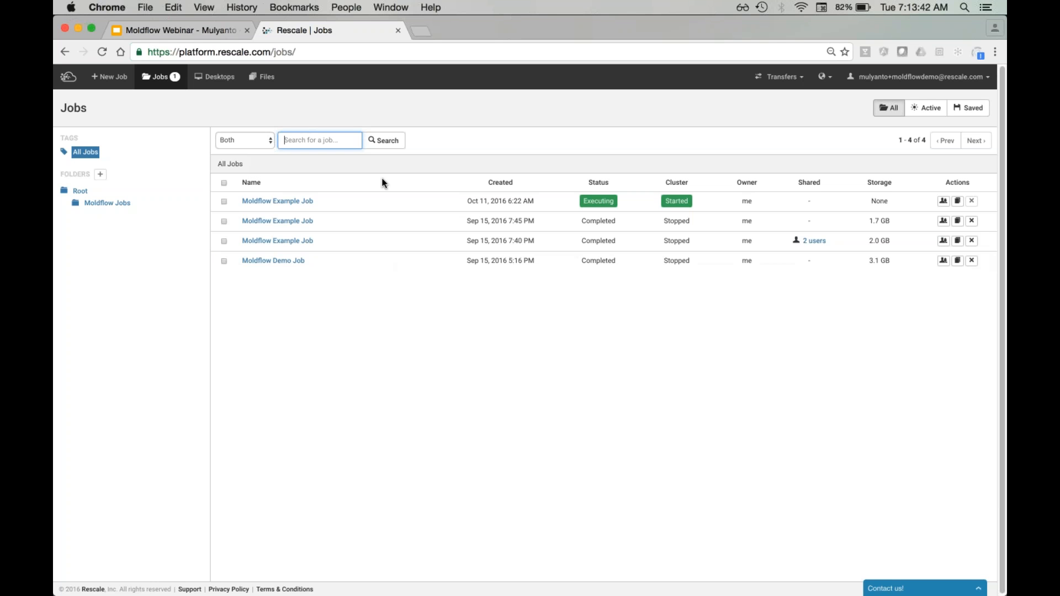
Step: Create a new folder named 'Webinar JObs' under Root
{"action": "left_click", "coordinate": [439, 222]}
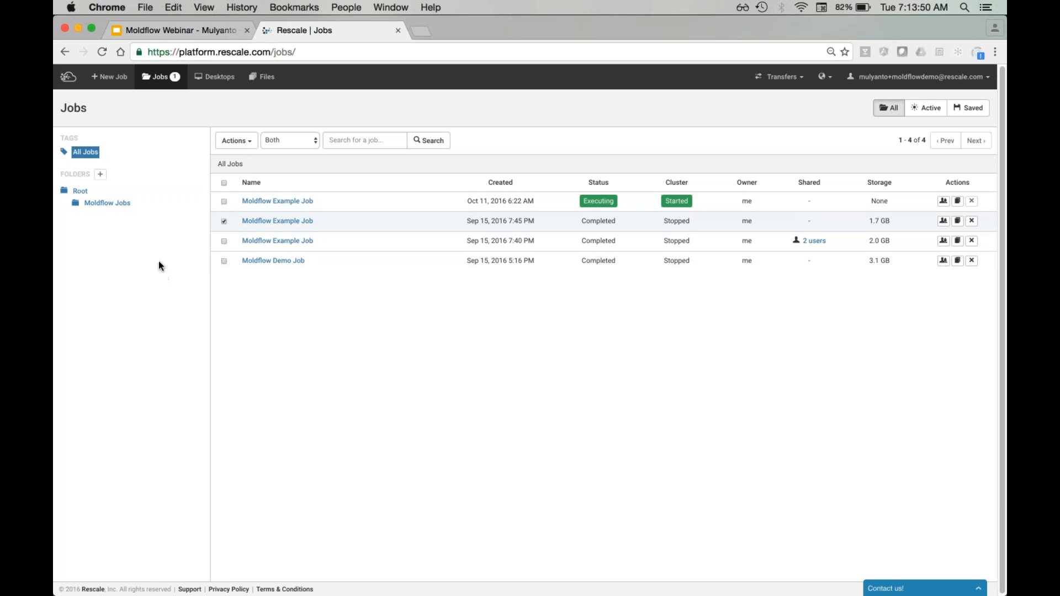
{"action": "left_click", "coordinate": [223, 221]}
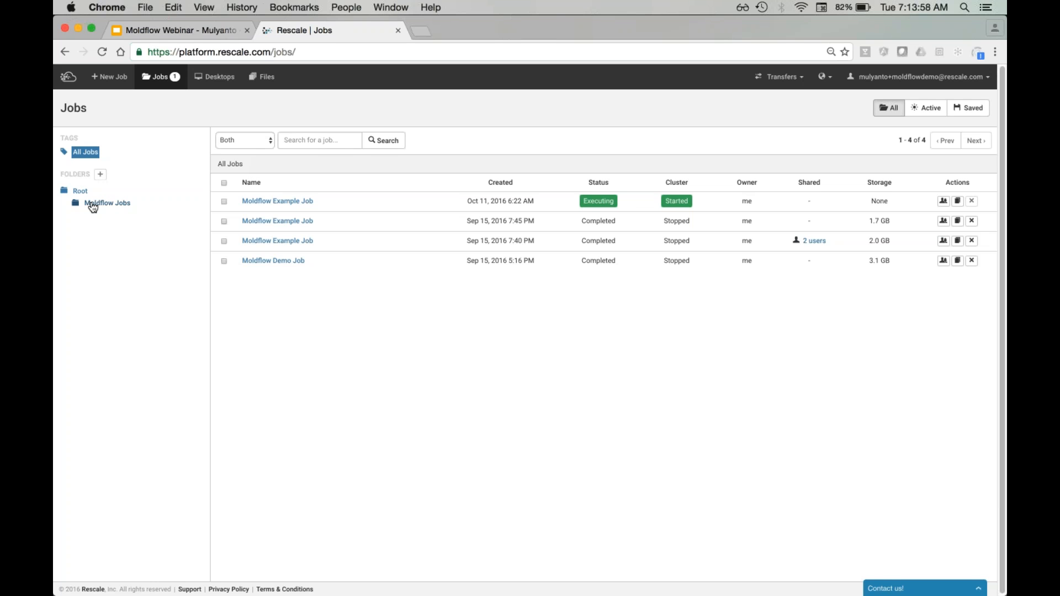
{"action": "left_click", "coordinate": [81, 191]}
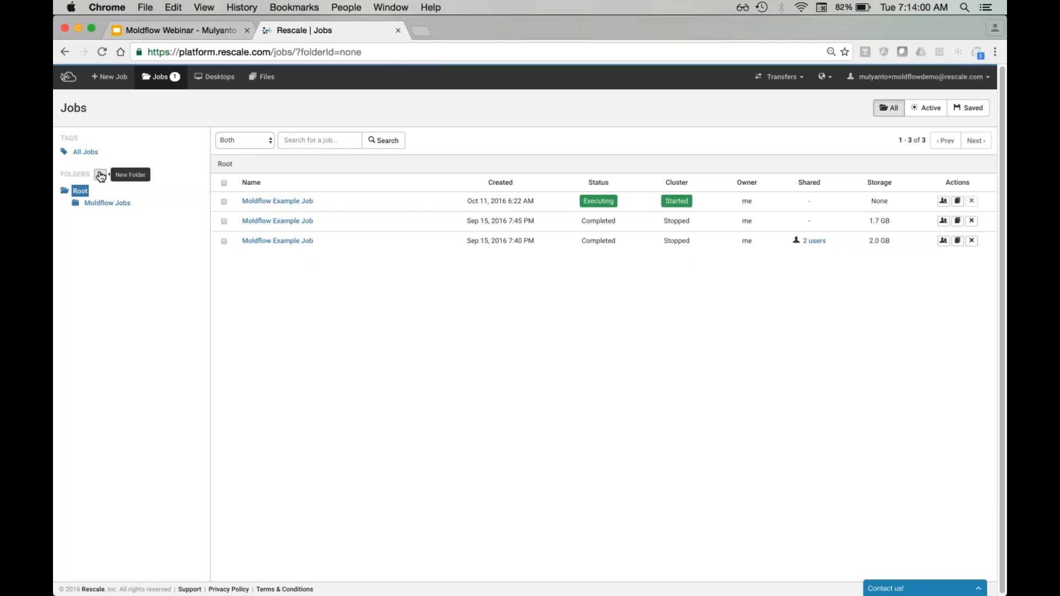
{"action": "left_click", "coordinate": [100, 175]}
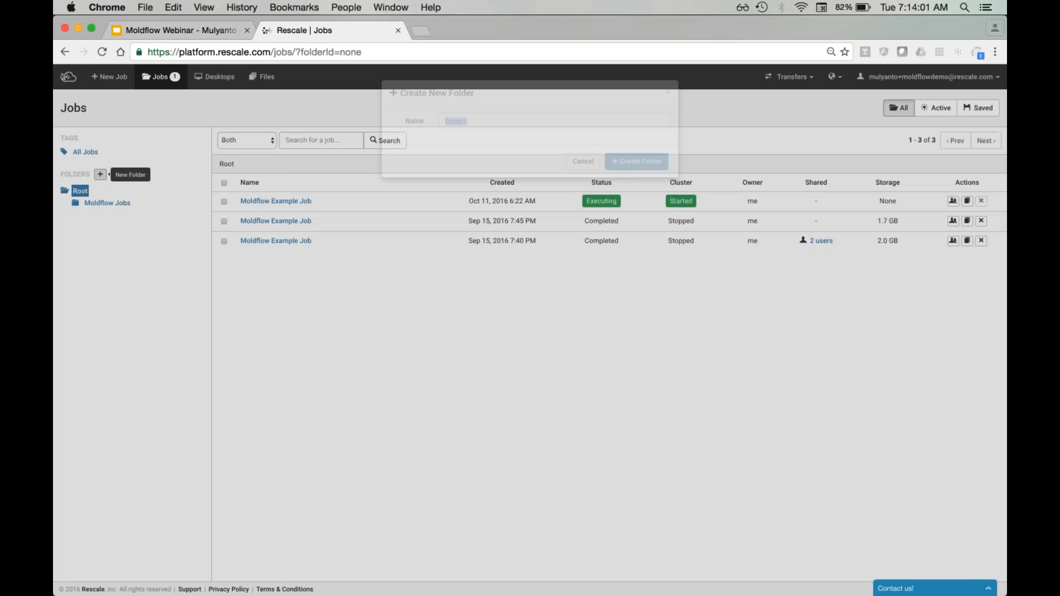
{"action": "type", "text": "Webin"}
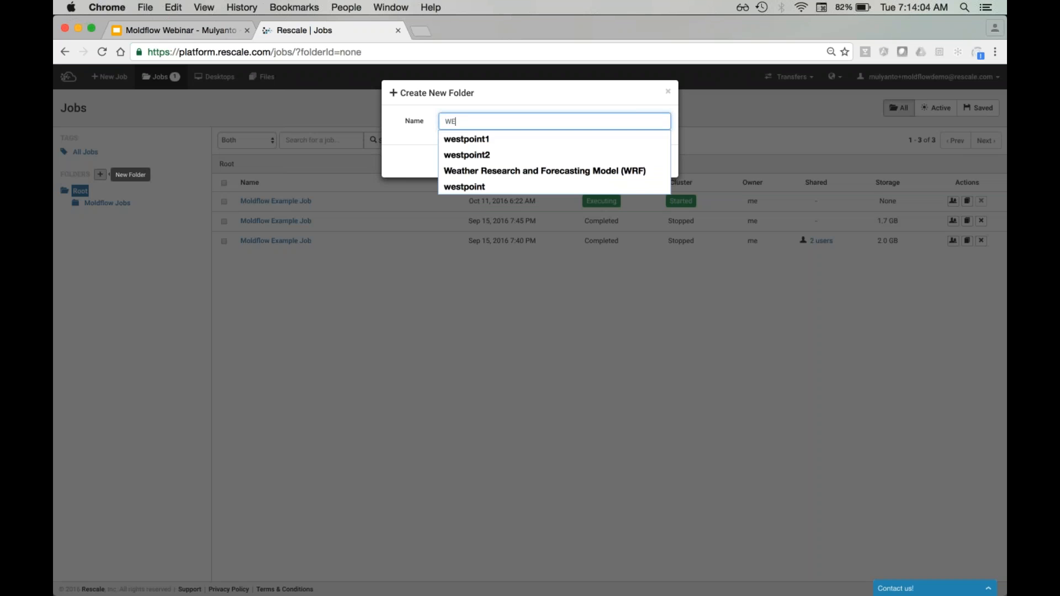
{"action": "type", "text": "ar JObs"}
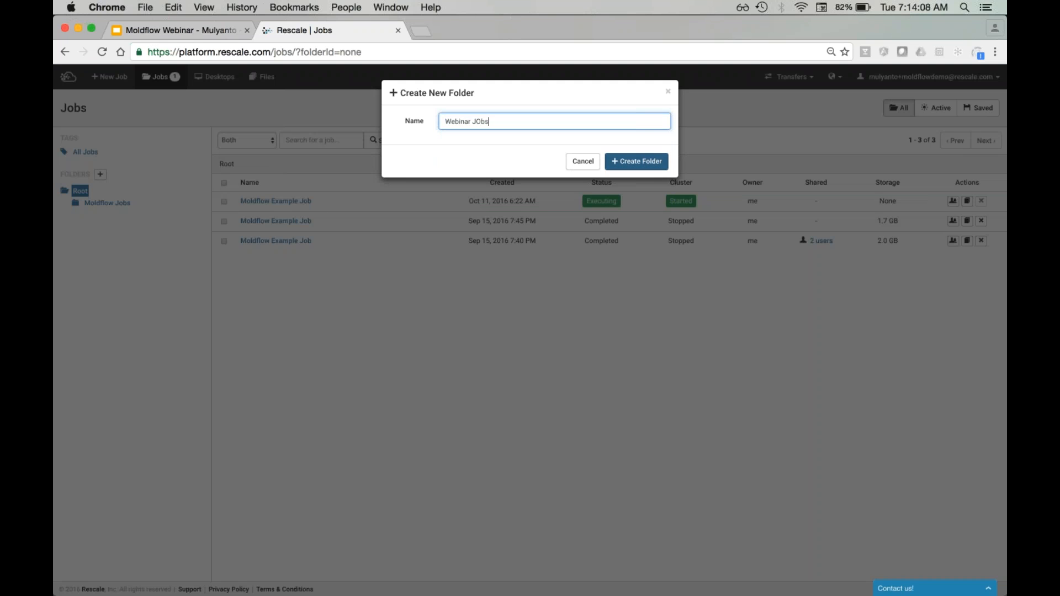
{"action": "left_click", "coordinate": [637, 161]}
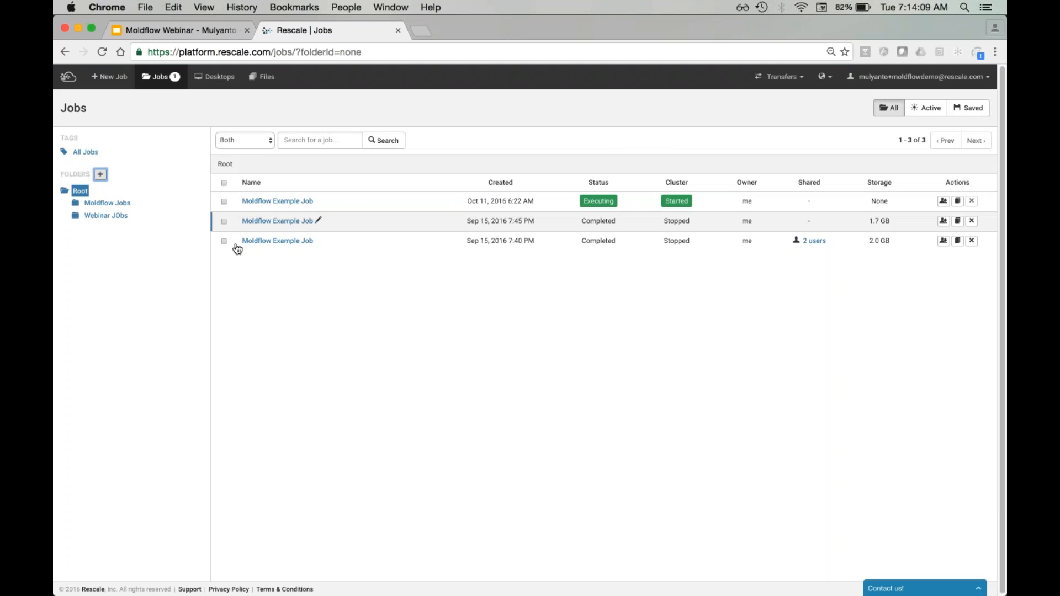
Step: Move the executing Moldflow Example Job into the Webinar JObs folder
{"action": "left_click", "coordinate": [224, 202]}
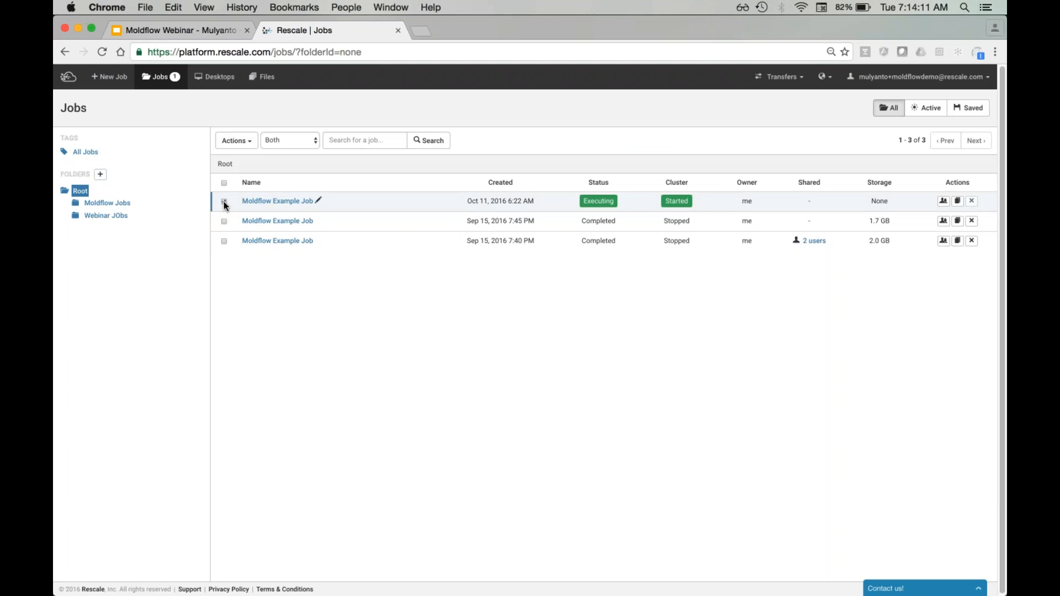
{"action": "left_click", "coordinate": [249, 146]}
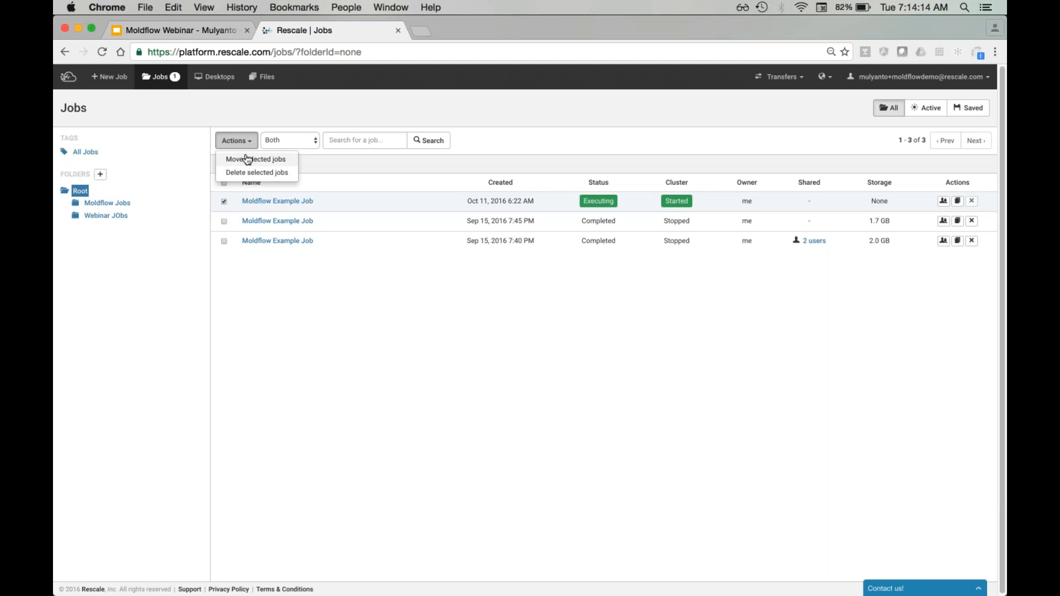
{"action": "left_click", "coordinate": [247, 159]}
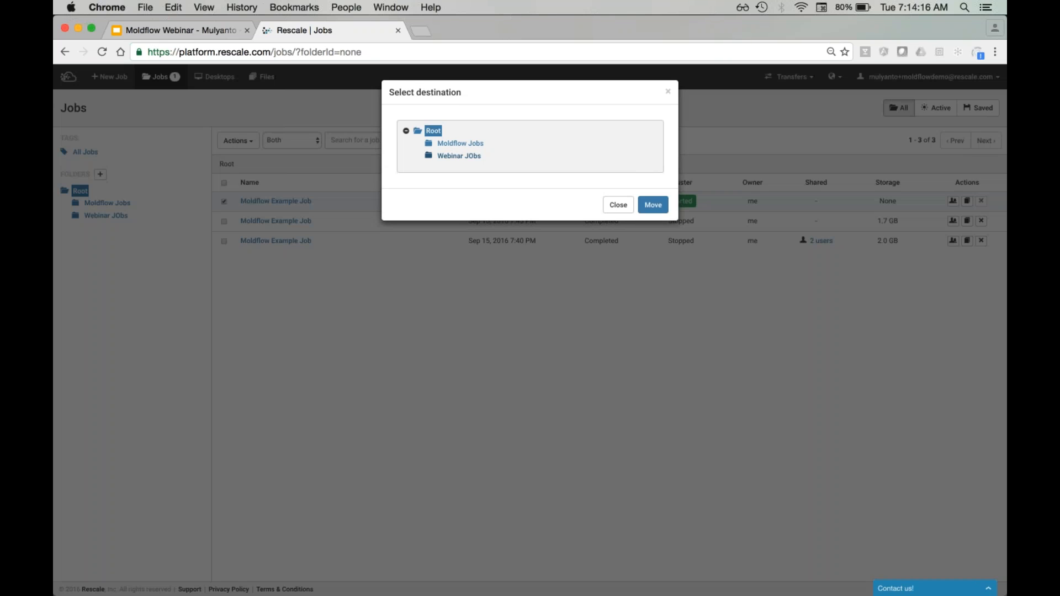
{"action": "left_click", "coordinate": [455, 156]}
{"action": "left_click", "coordinate": [653, 205]}
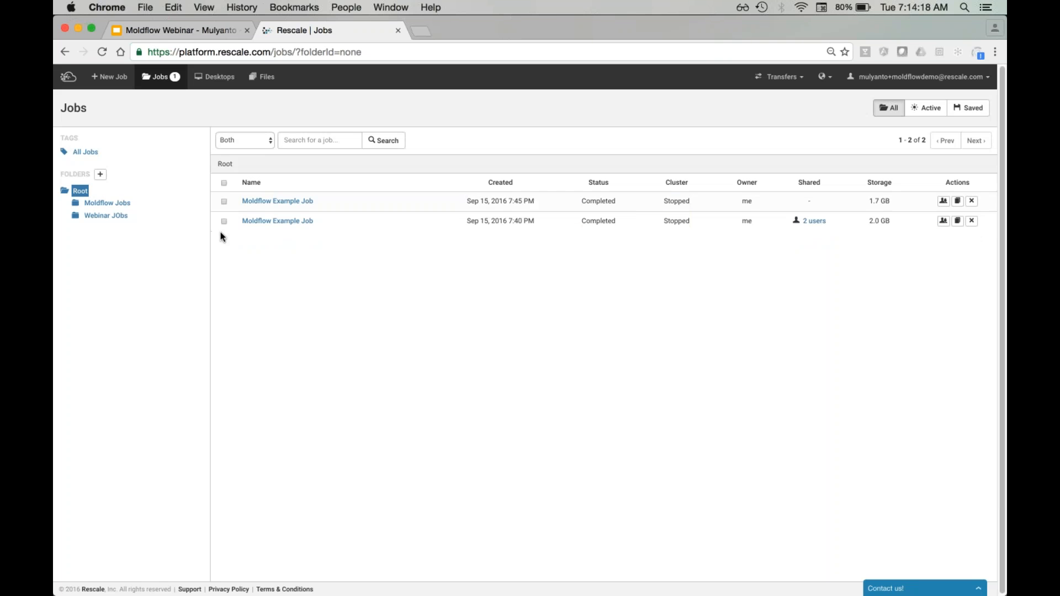
Step: Open the Webinar JObs folder and review the file transfer and language options
{"action": "left_click", "coordinate": [108, 217]}
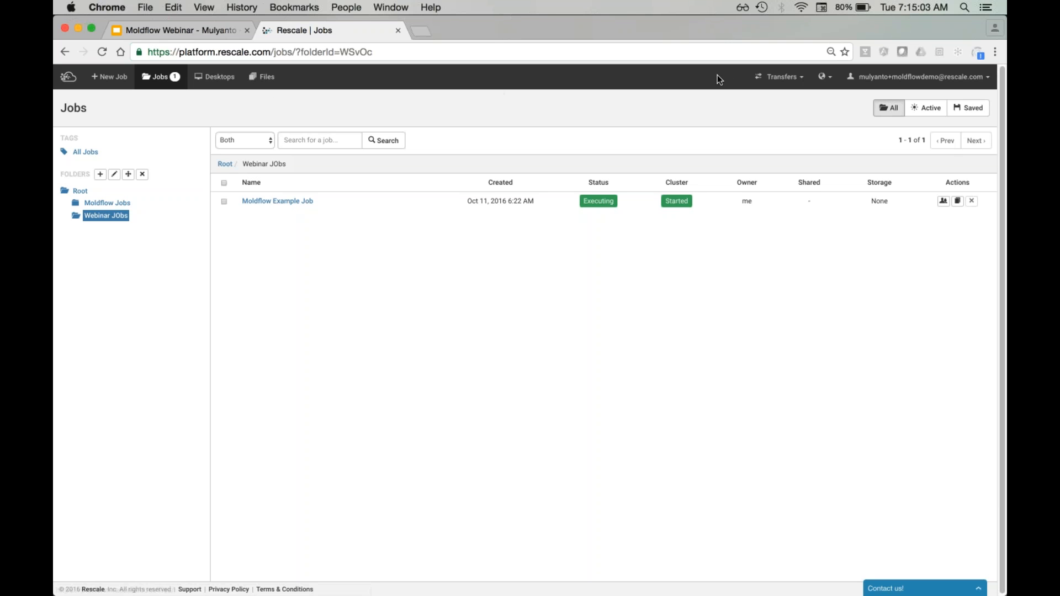
{"action": "left_click", "coordinate": [782, 84]}
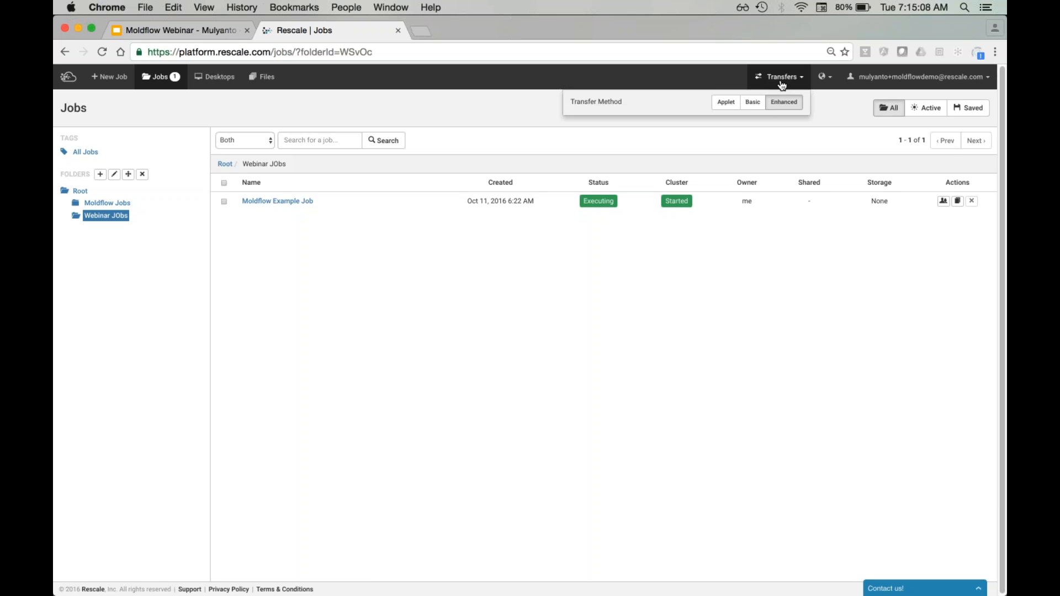
{"action": "left_click", "coordinate": [782, 85]}
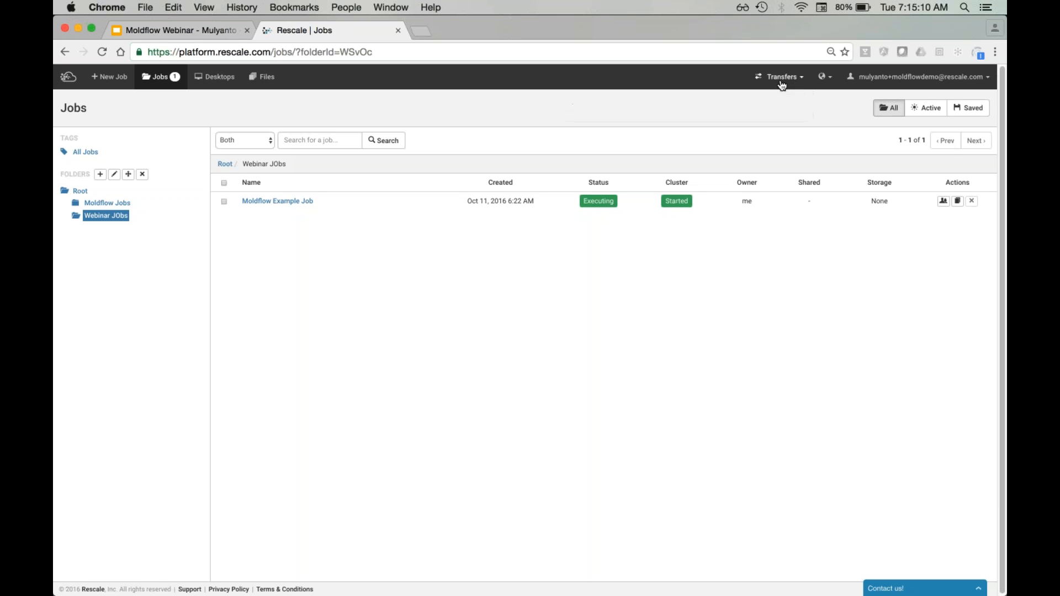
{"action": "left_click", "coordinate": [833, 81]}
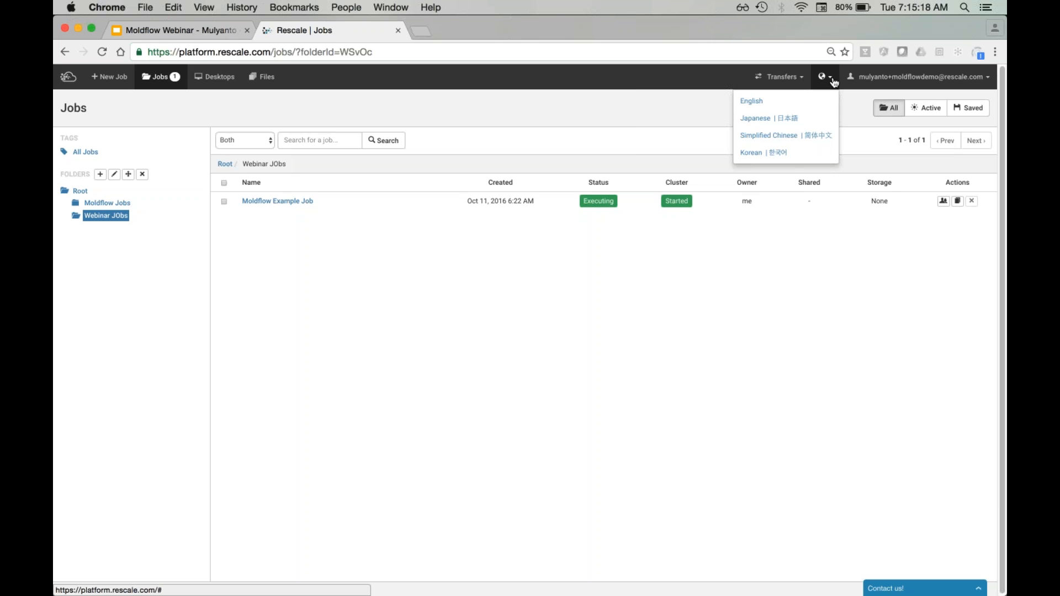
{"action": "left_click", "coordinate": [834, 82]}
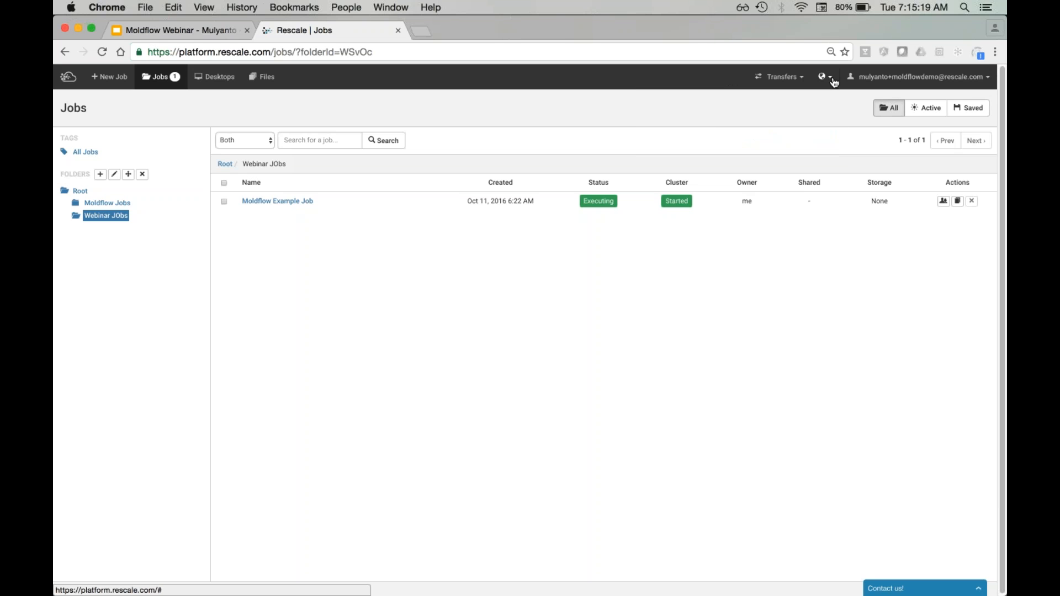
Step: Look over the account options and start a new untitled job
{"action": "left_click", "coordinate": [919, 88]}
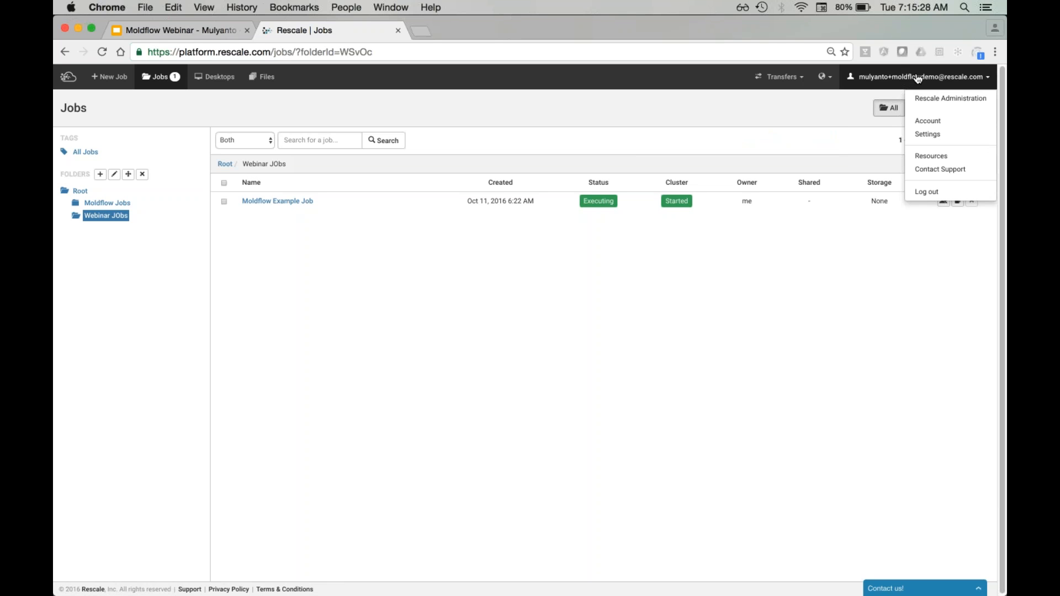
{"action": "left_click", "coordinate": [737, 310]}
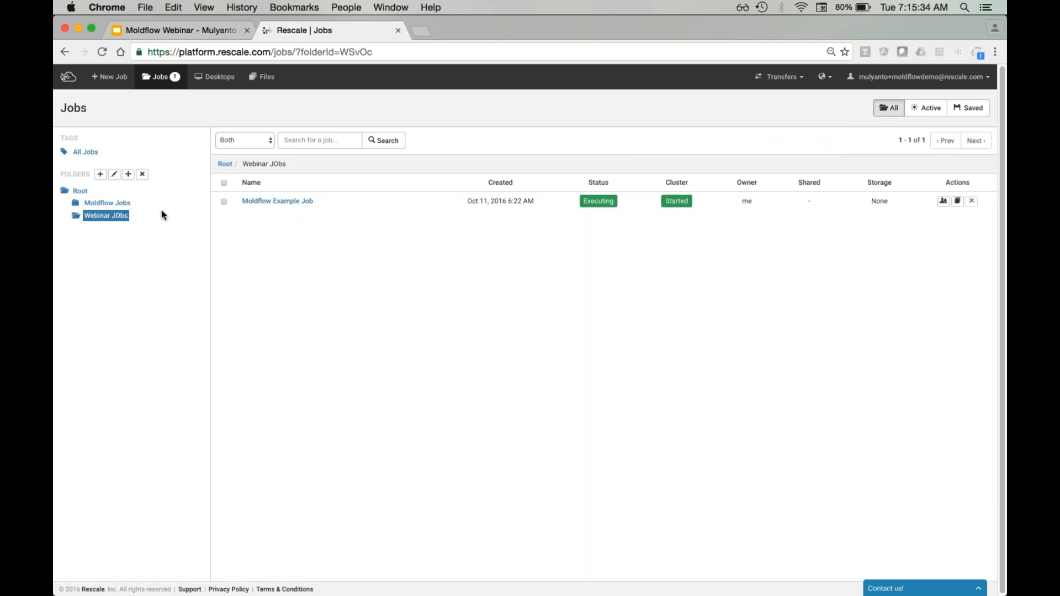
{"action": "left_click", "coordinate": [117, 81]}
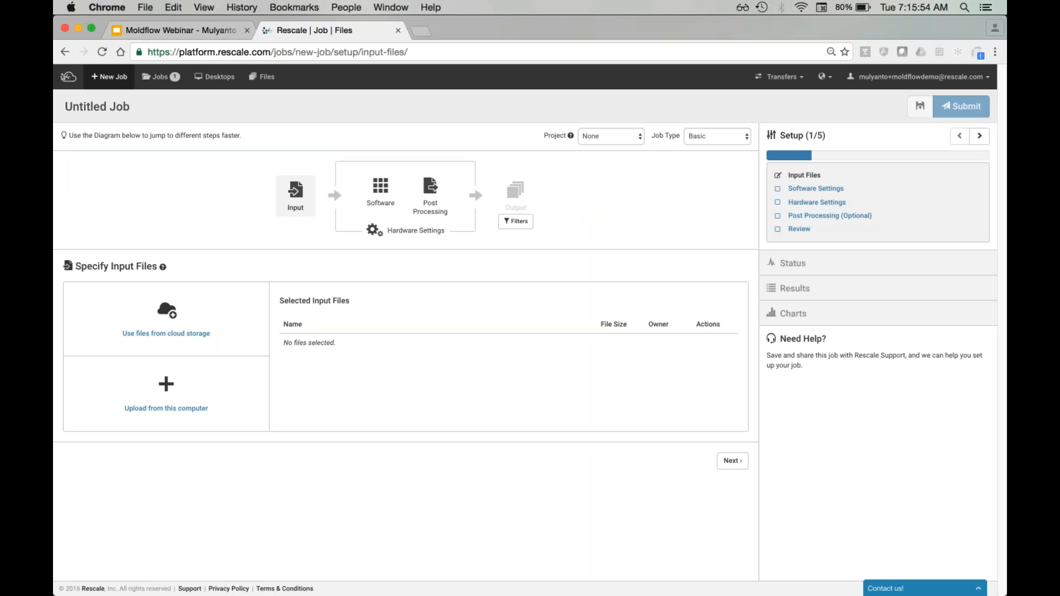
Step: Rename the job 'Moldflow Example Job 2' and choose to upload an input file from this computer
{"action": "left_click", "coordinate": [105, 99]}
{"action": "type", "text": "Moldfl"}
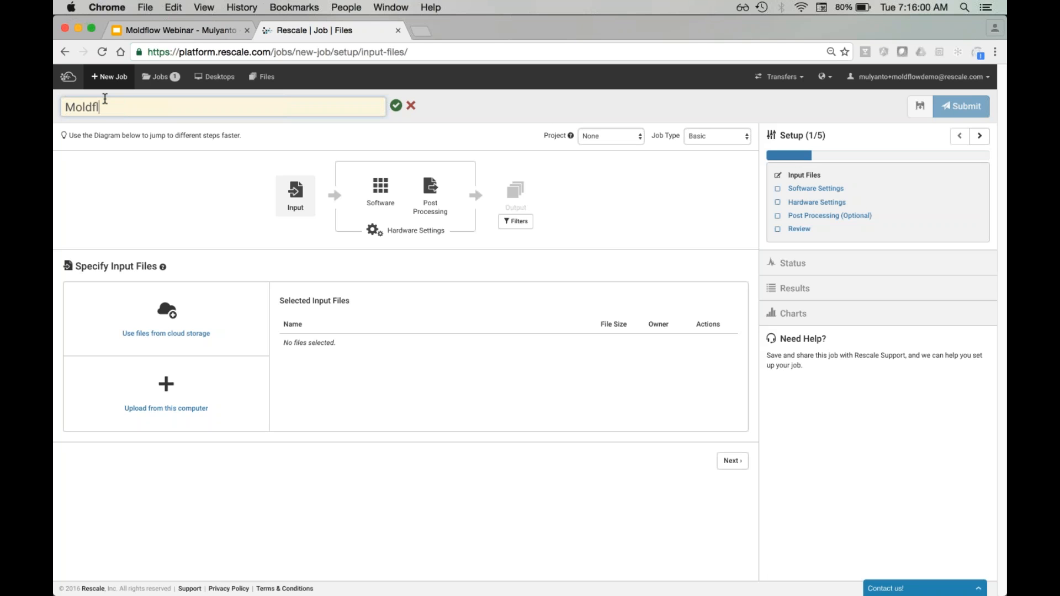
{"action": "type", "text": "ow Example Job 2"}
{"action": "key", "text": "Return"}
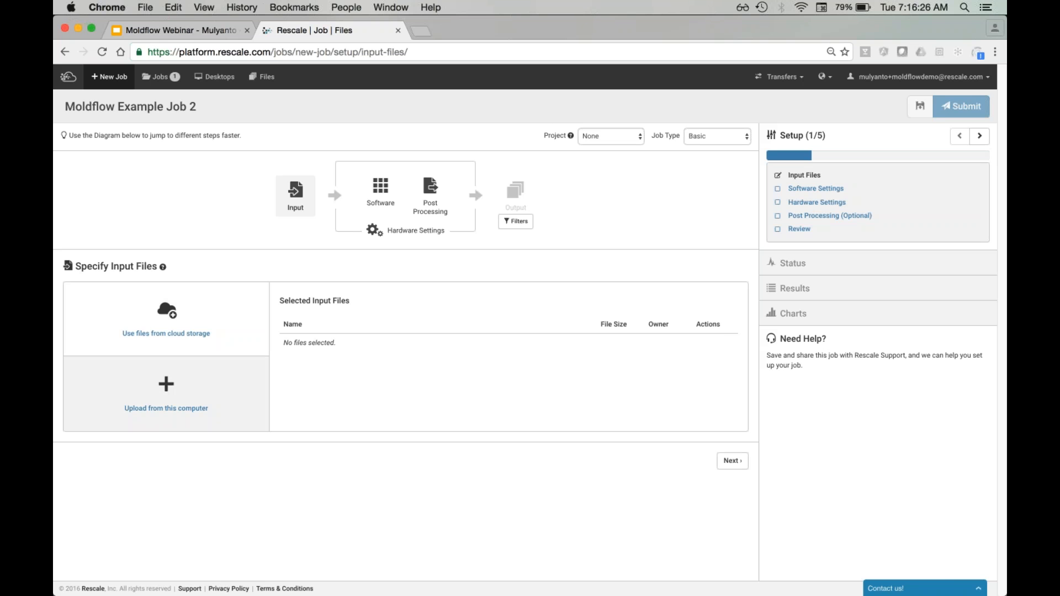
{"action": "left_click", "coordinate": [166, 393]}
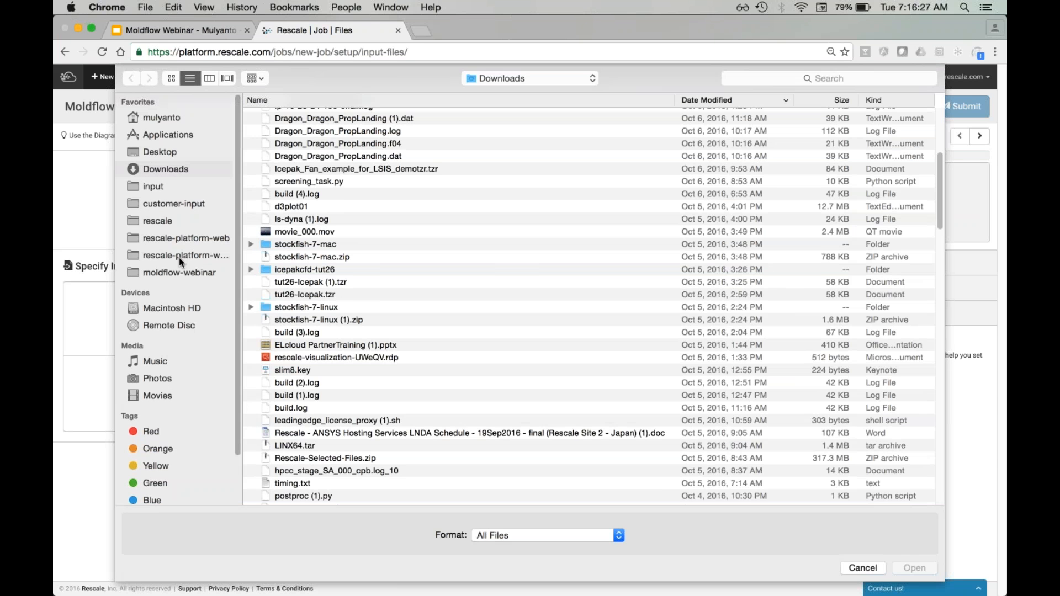
{"action": "left_click", "coordinate": [179, 272]}
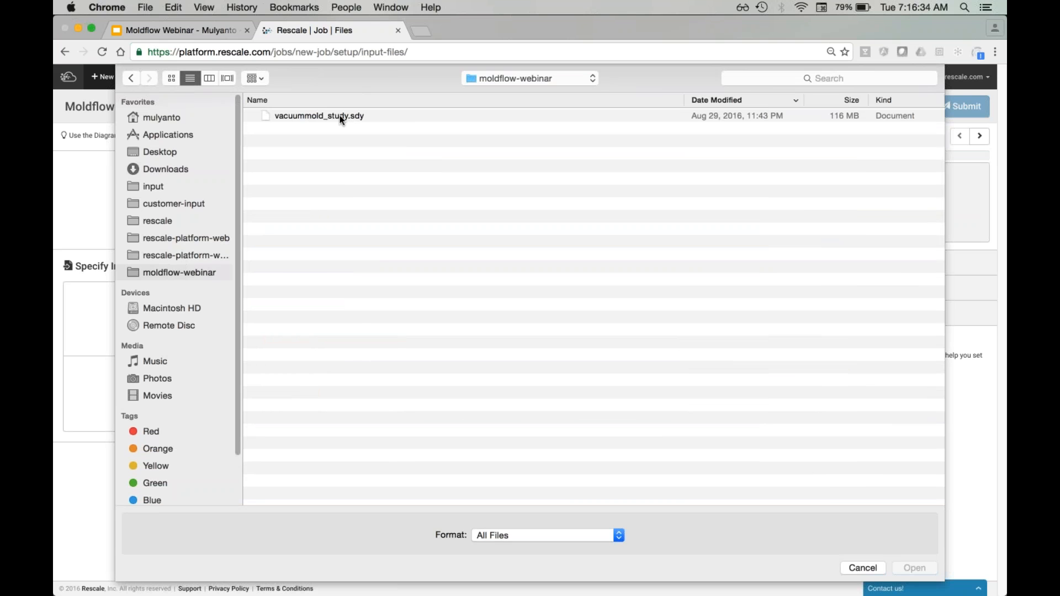
{"action": "left_click", "coordinate": [340, 117]}
{"action": "double_click", "coordinate": [339, 114]}
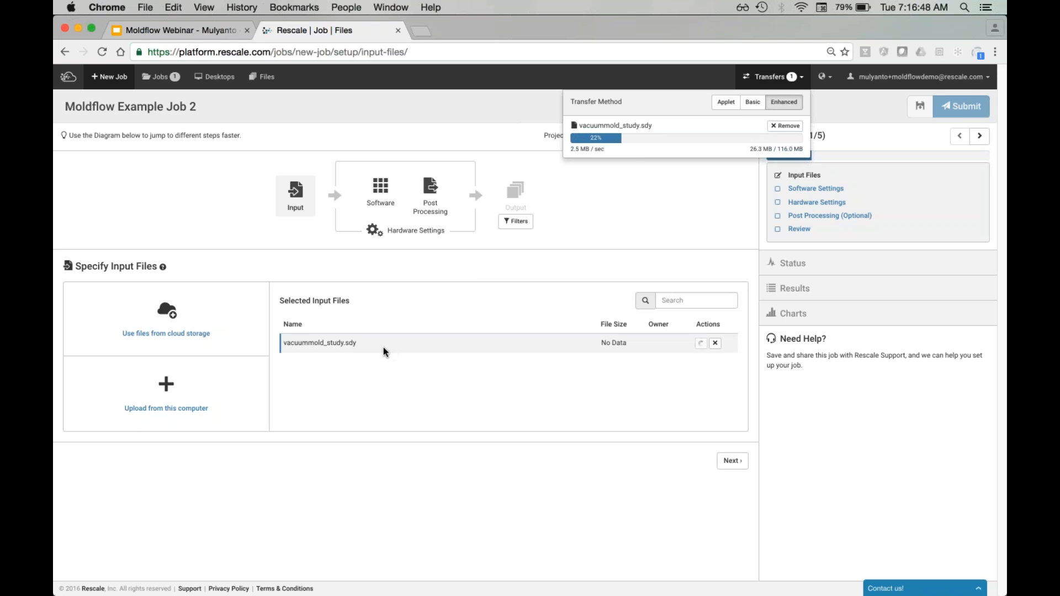
{"action": "left_click_drag", "start_coordinate": [383, 347], "coordinate": [282, 337]}
{"action": "key", "text": "super+c"}
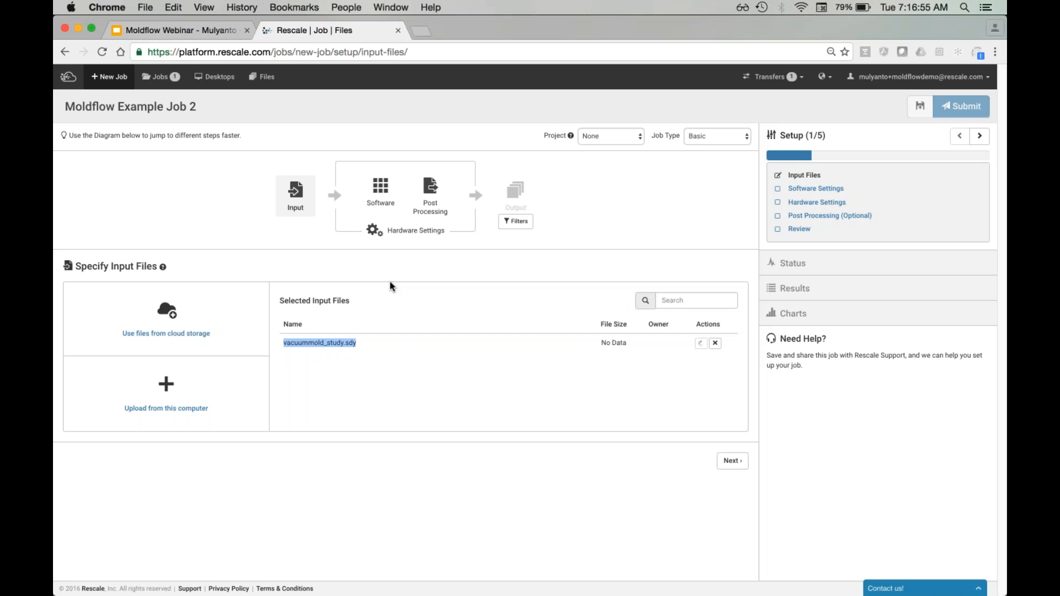
Step: Choose Moldflow as the job's software, keeping version 2017
{"action": "left_click", "coordinate": [385, 186]}
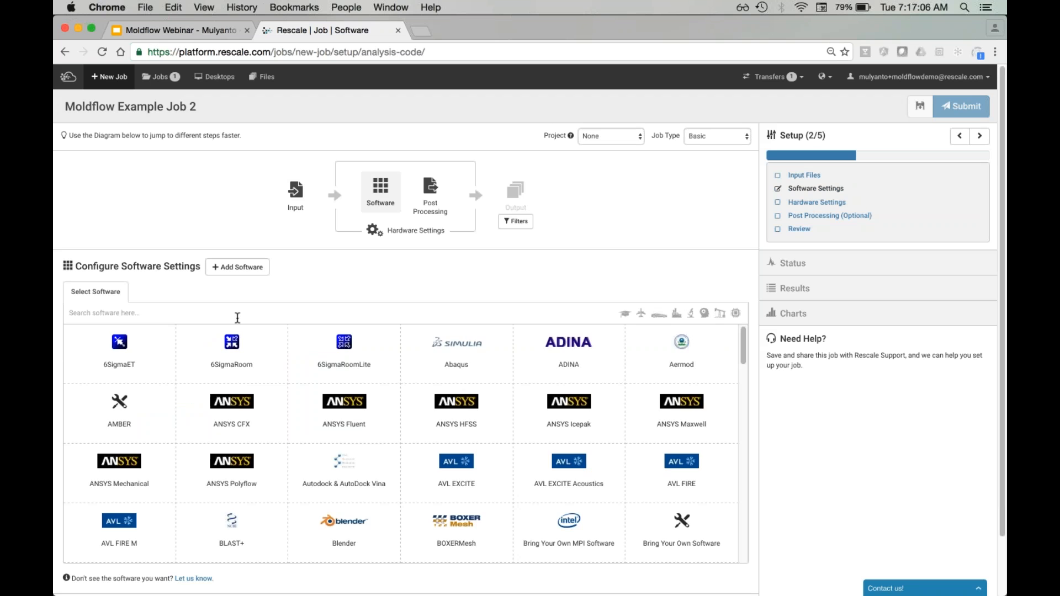
{"action": "type", "text": "Moldflow"}
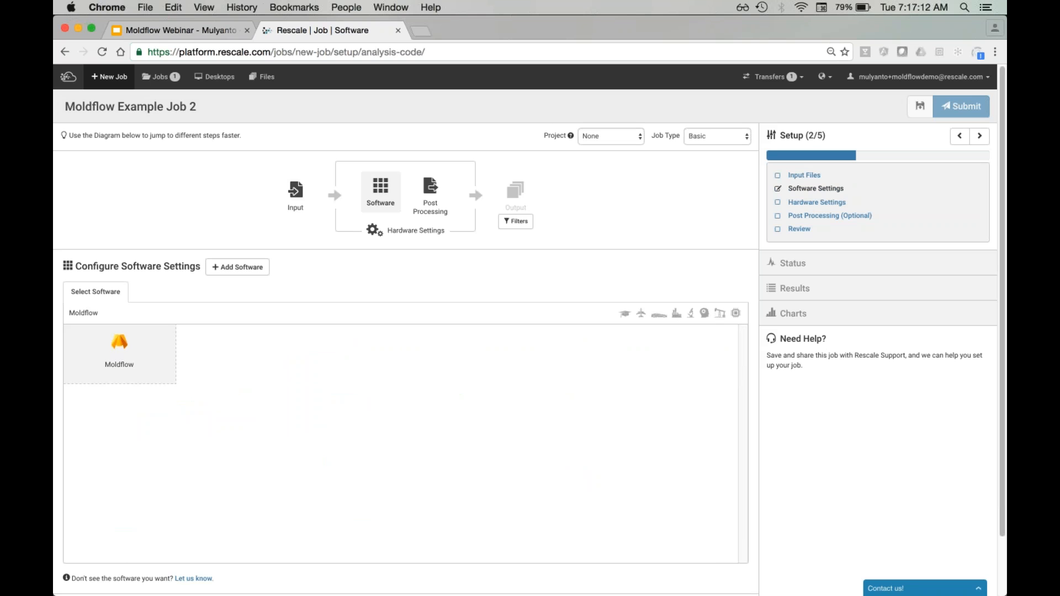
{"action": "left_click", "coordinate": [119, 350]}
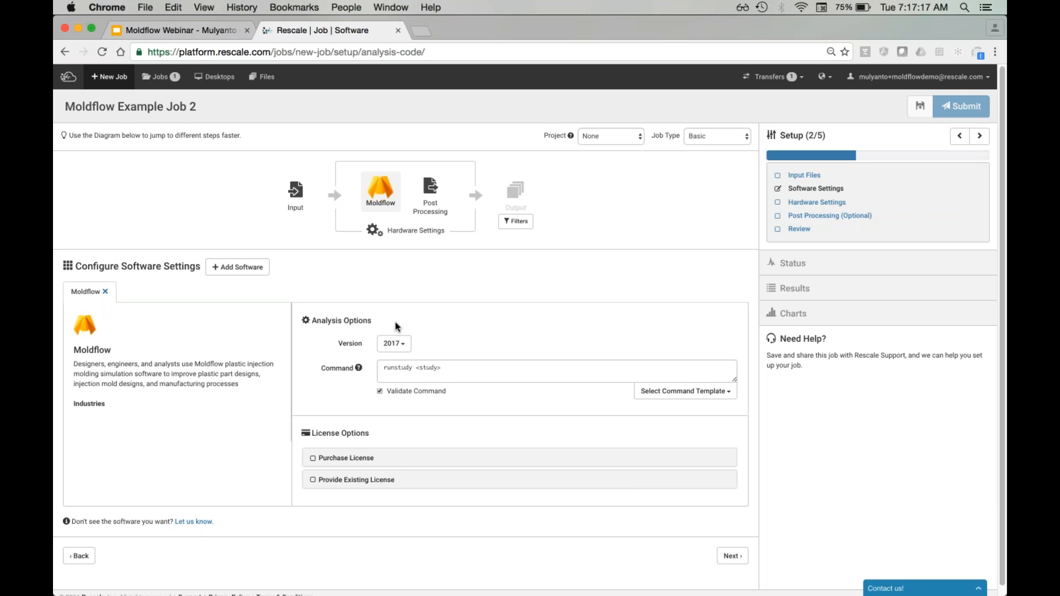
{"action": "left_click", "coordinate": [394, 344]}
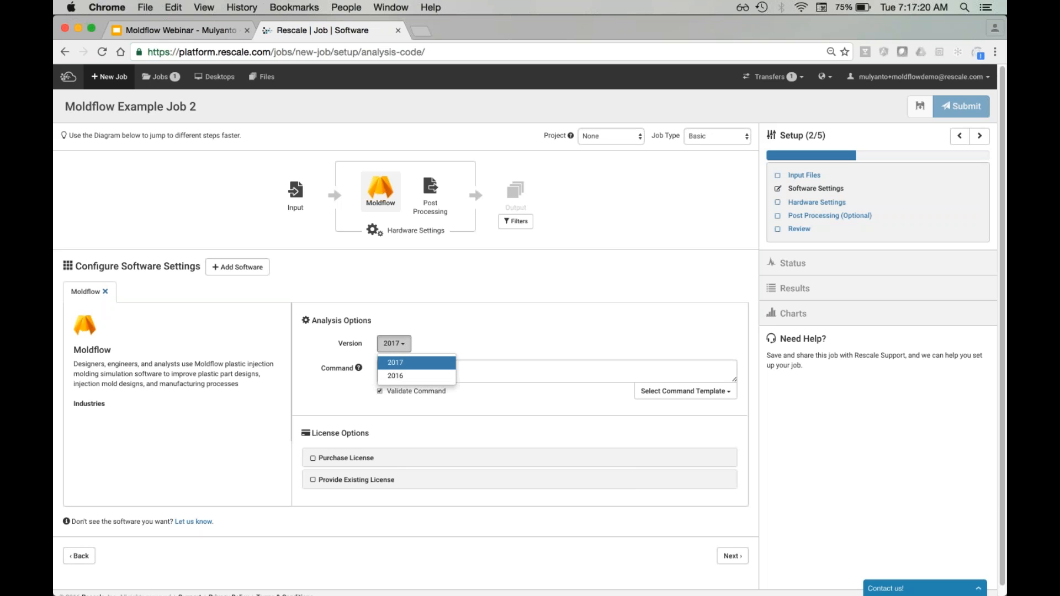
{"action": "left_click", "coordinate": [450, 299]}
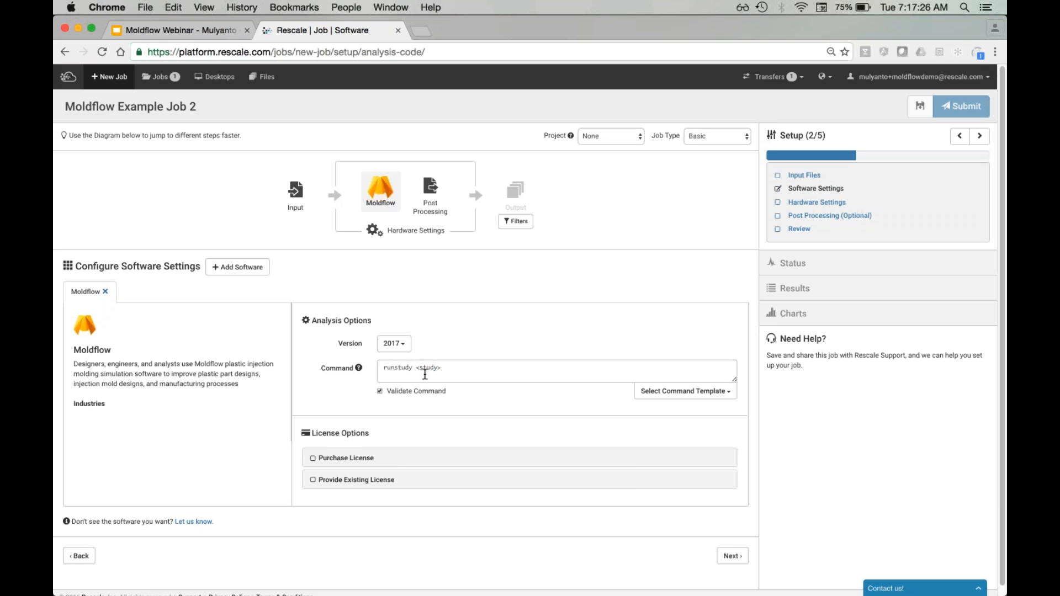
Step: Replace the study placeholder so the command reads 'runstudy vacuummold_study.sdy'
{"action": "left_click_drag", "start_coordinate": [416, 369], "coordinate": [454, 368]}
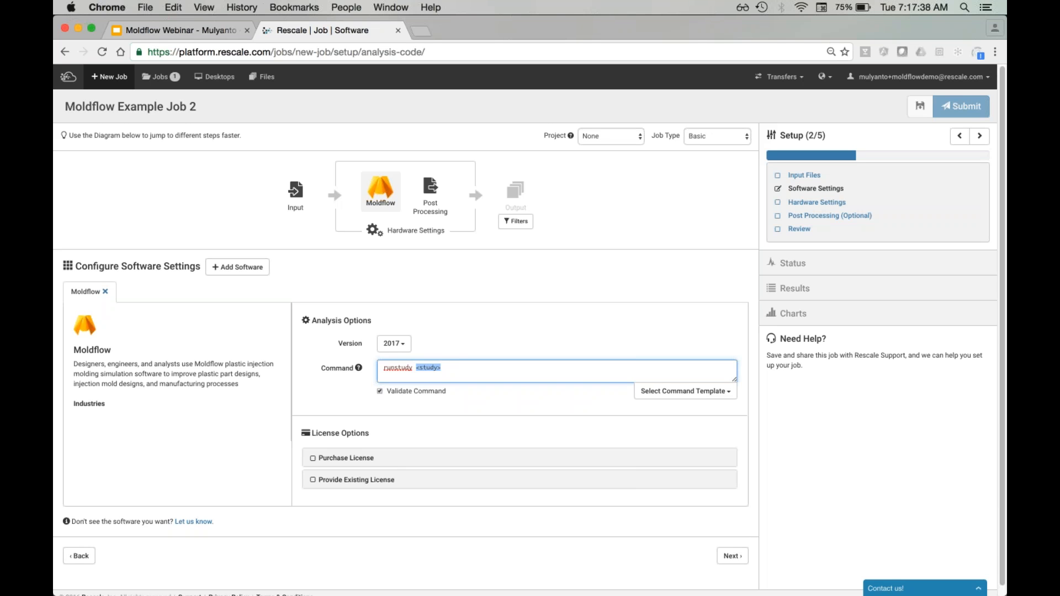
{"action": "key", "text": "super+v"}
{"action": "scroll", "coordinate": [276, 524], "scroll_direction": "down", "scroll_amount": 1}
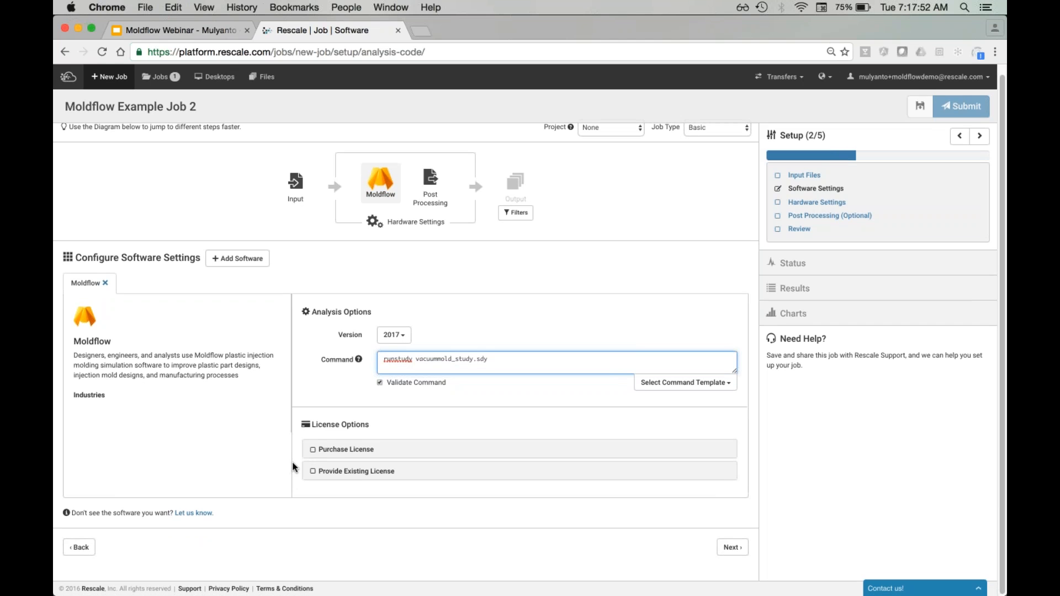
{"action": "left_click", "coordinate": [333, 473]}
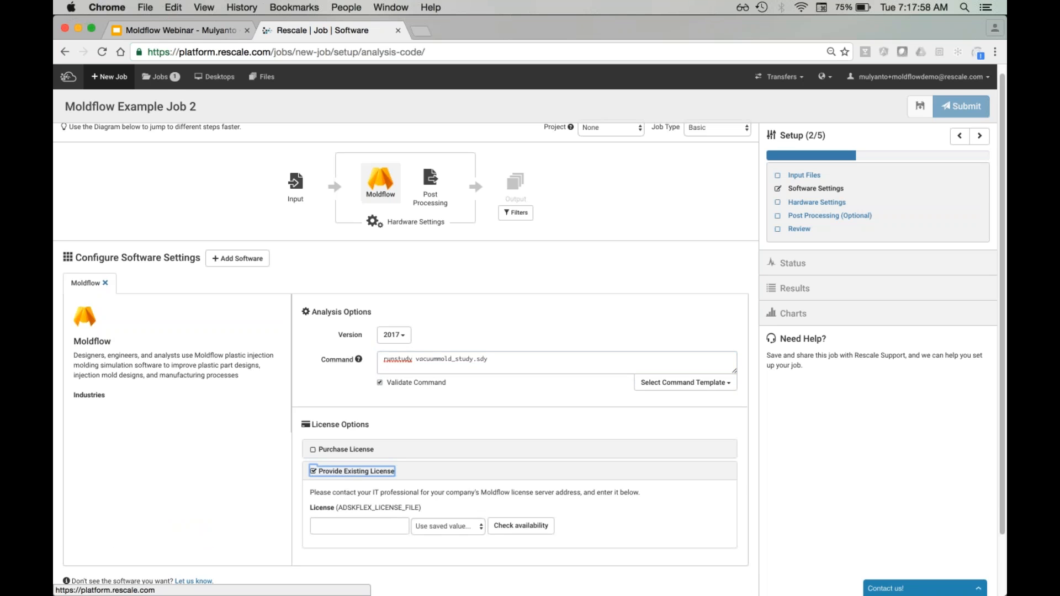
{"action": "scroll", "coordinate": [258, 458], "scroll_direction": "down", "scroll_amount": 3}
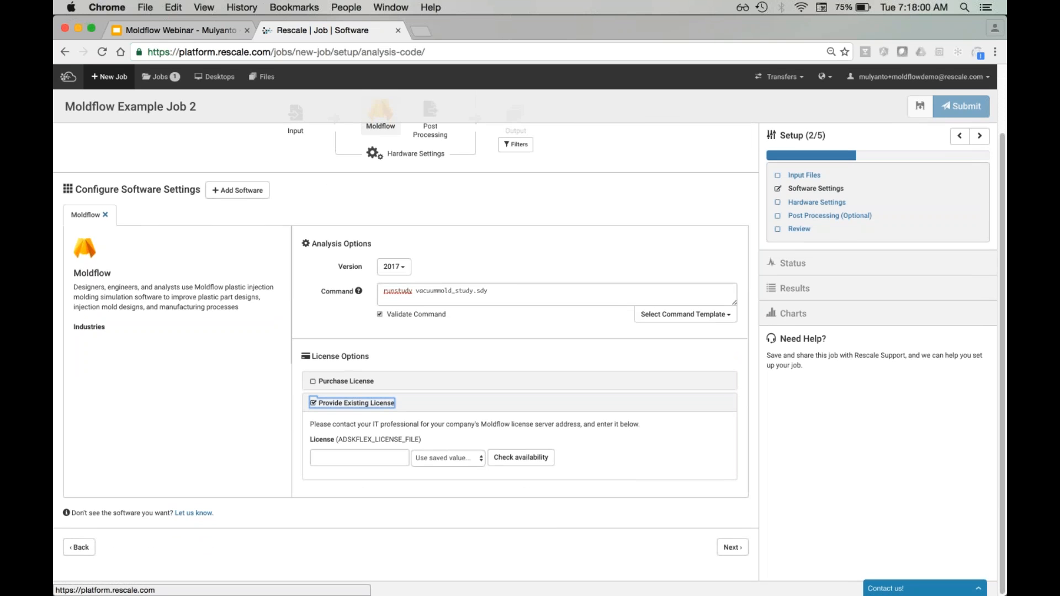
{"action": "left_click", "coordinate": [340, 456]}
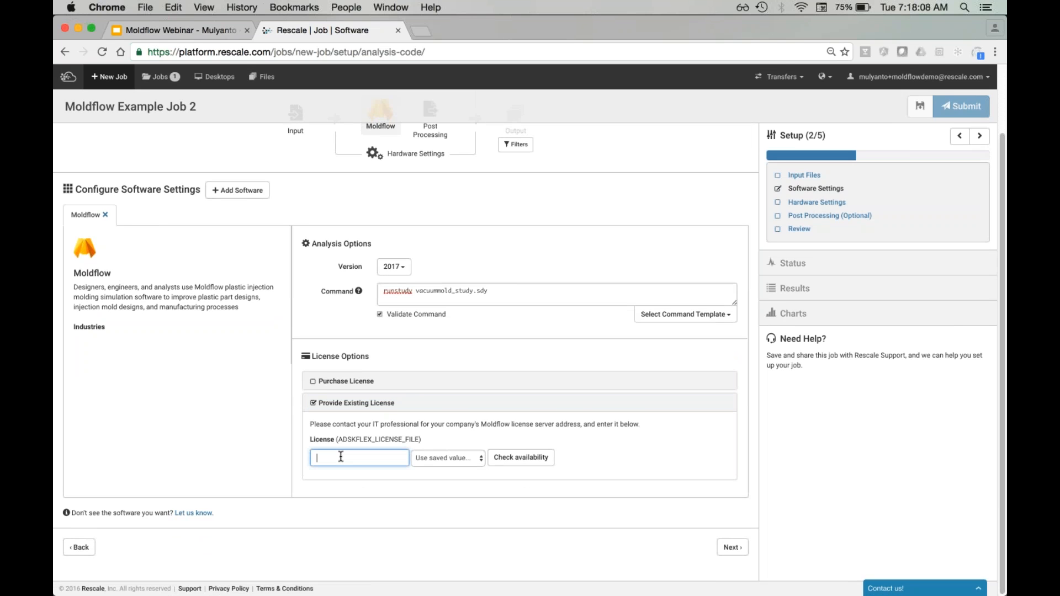
{"action": "type", "text": "27000@license.rescale.com"}
{"action": "left_click_drag", "start_coordinate": [365, 459], "coordinate": [243, 456]}
{"action": "left_click", "coordinate": [384, 457]}
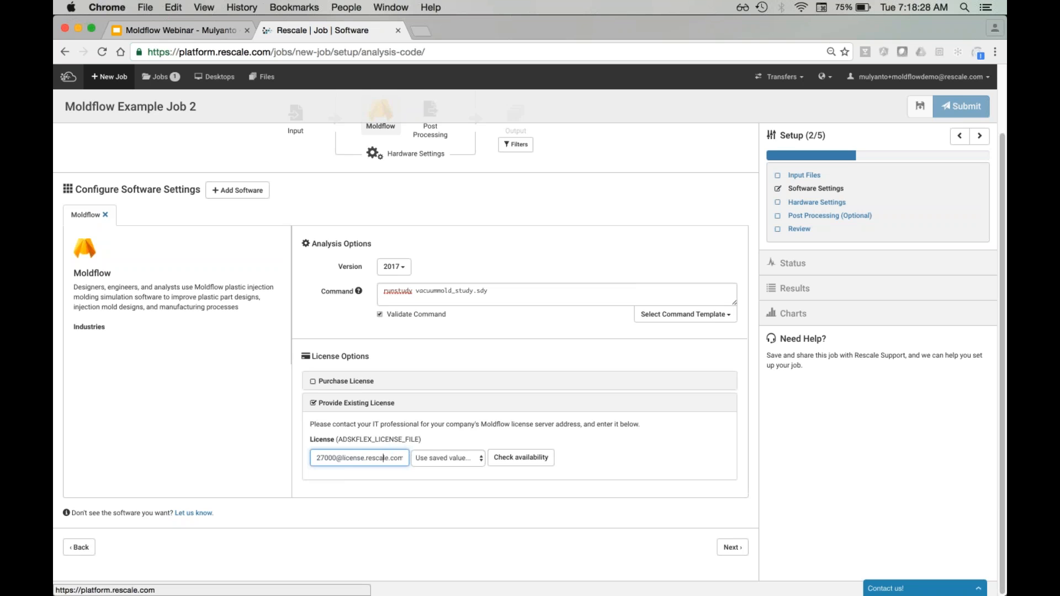
Step: Switch the license option to Purchase License and go to Hardware Settings
{"action": "left_click", "coordinate": [342, 381]}
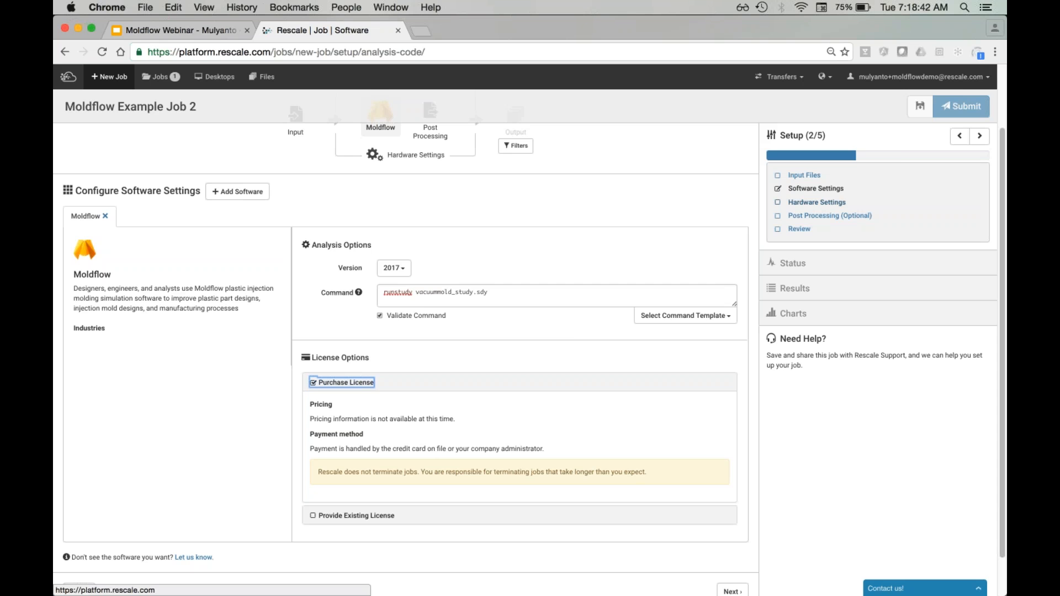
{"action": "left_click", "coordinate": [816, 202]}
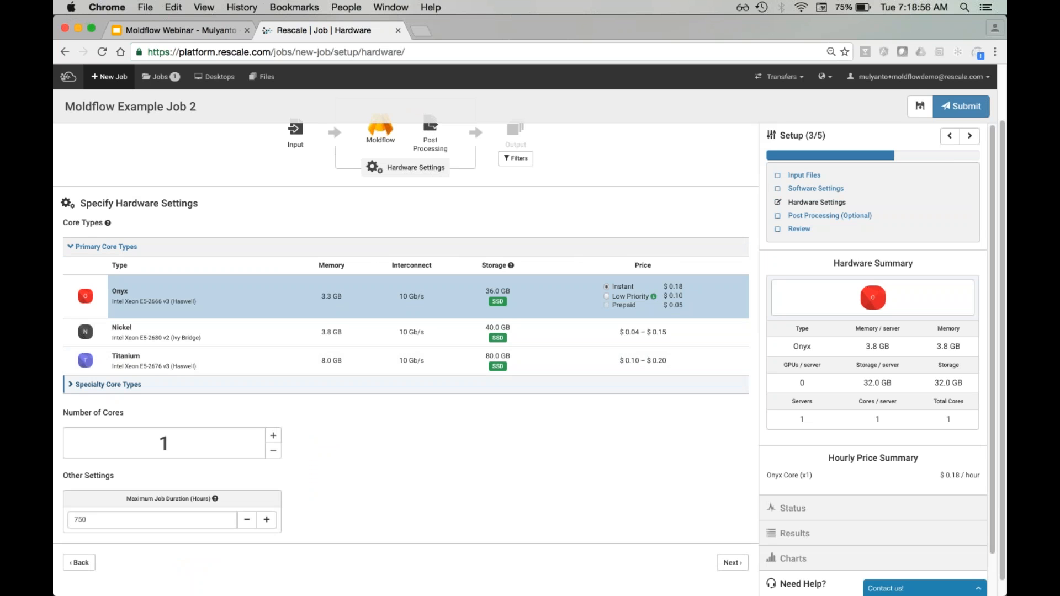
Step: Expand Specialty Core Types and scroll through the Topaz, Marble, Gold and Quartz rows
{"action": "left_click", "coordinate": [105, 385]}
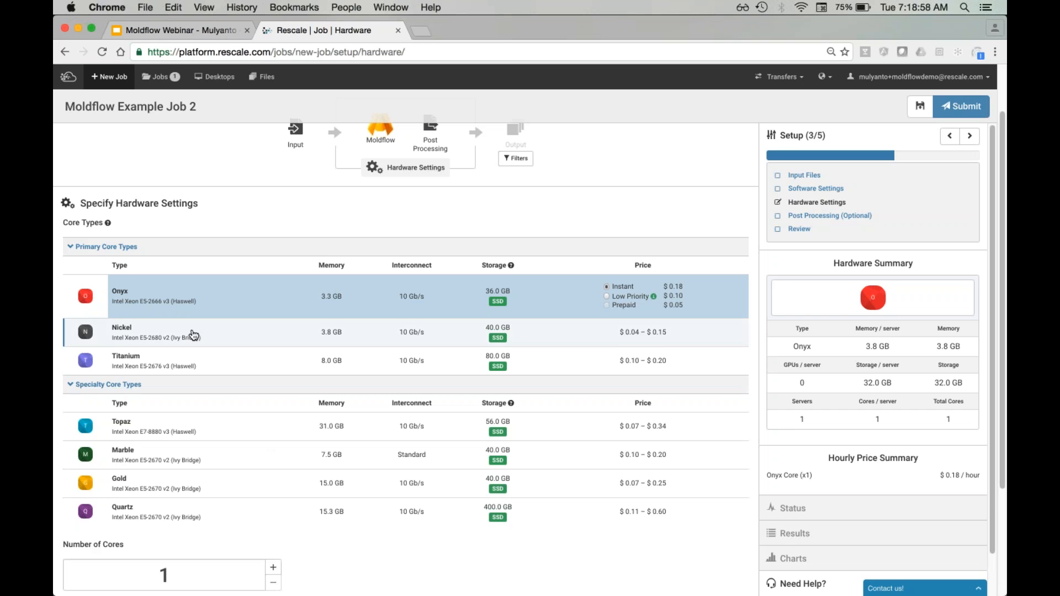
{"action": "scroll", "coordinate": [194, 335], "scroll_direction": "down", "scroll_amount": 1}
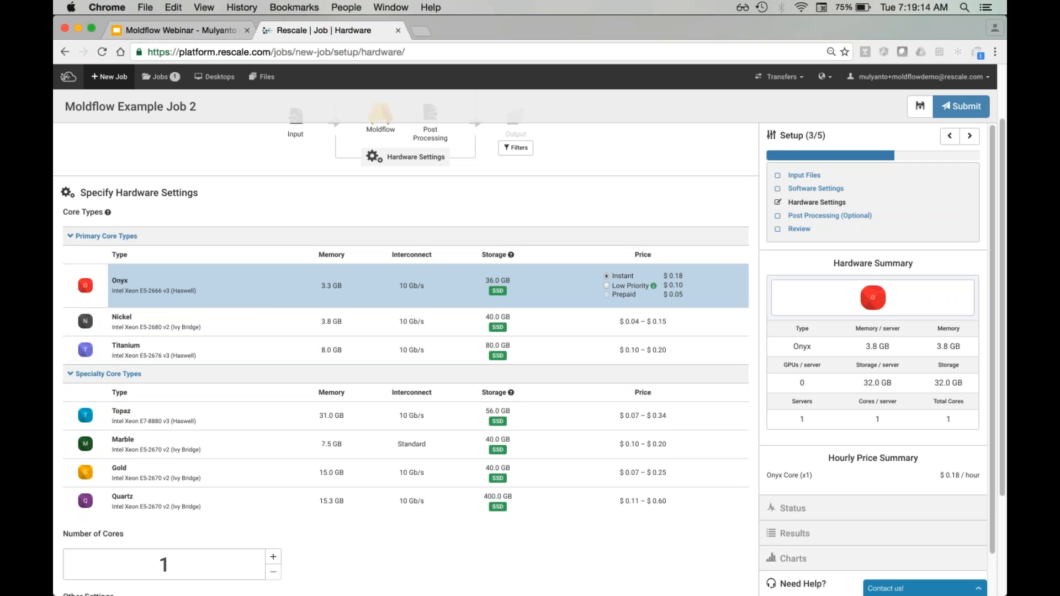
{"action": "scroll", "coordinate": [333, 461], "scroll_direction": "down", "scroll_amount": 1}
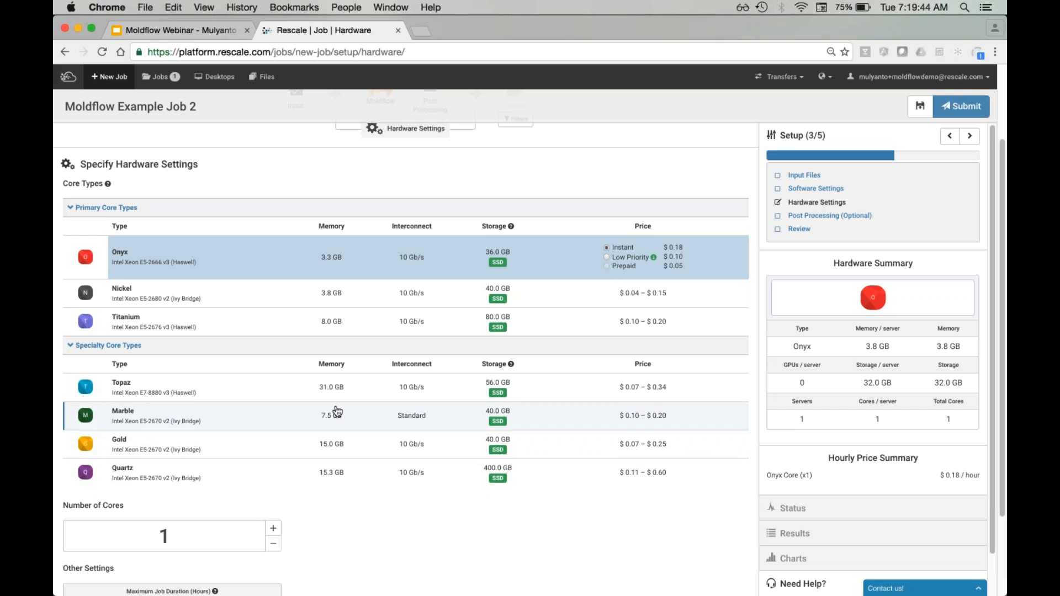
{"action": "scroll", "coordinate": [334, 415], "scroll_direction": "down", "scroll_amount": 1}
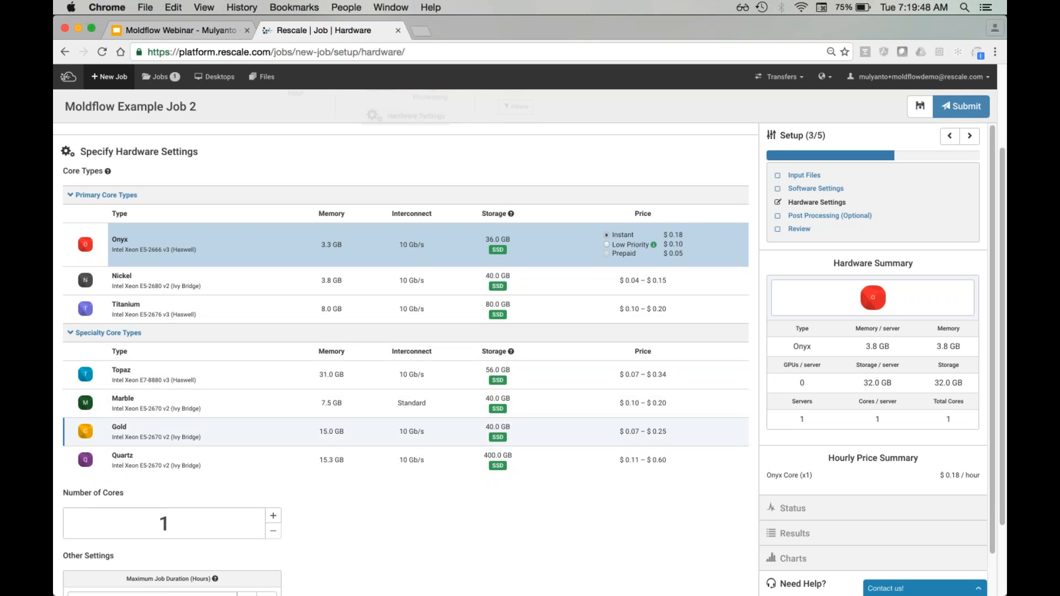
Step: Select the Gold core type and raise the core count to 8, totalling $2.00 per hour
{"action": "left_click", "coordinate": [344, 437]}
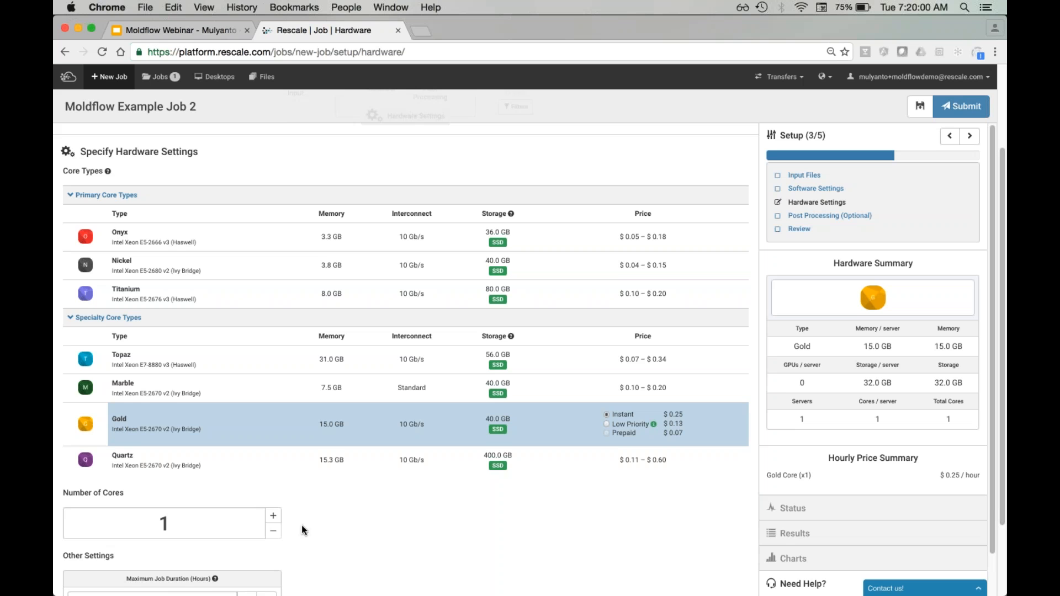
{"action": "scroll", "coordinate": [302, 525], "scroll_direction": "down", "scroll_amount": 3}
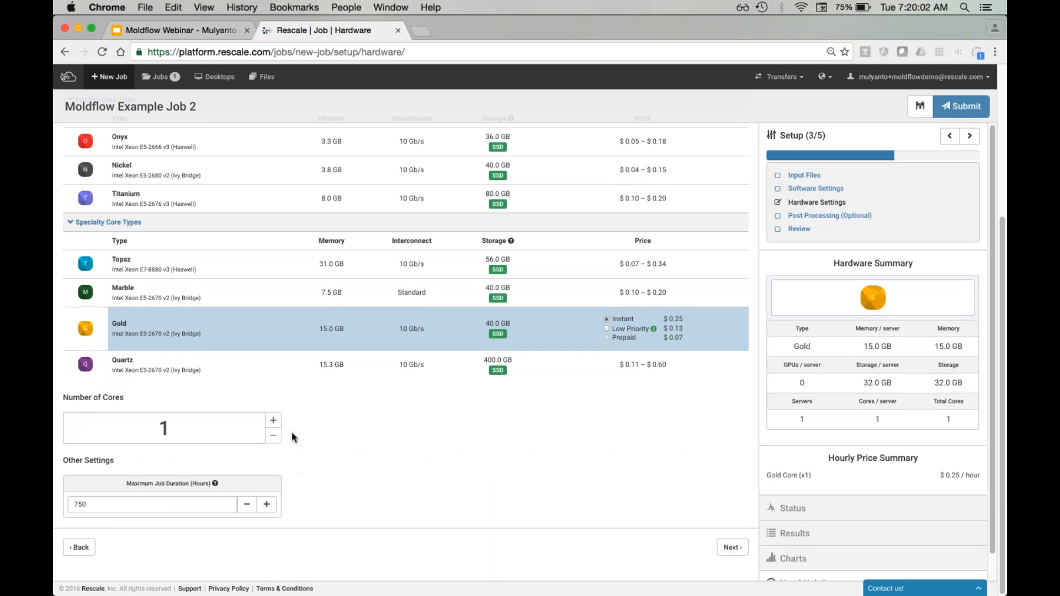
{"action": "left_click", "coordinate": [274, 422]}
{"action": "left_click", "coordinate": [273, 422]}
{"action": "left_click", "coordinate": [273, 422]}
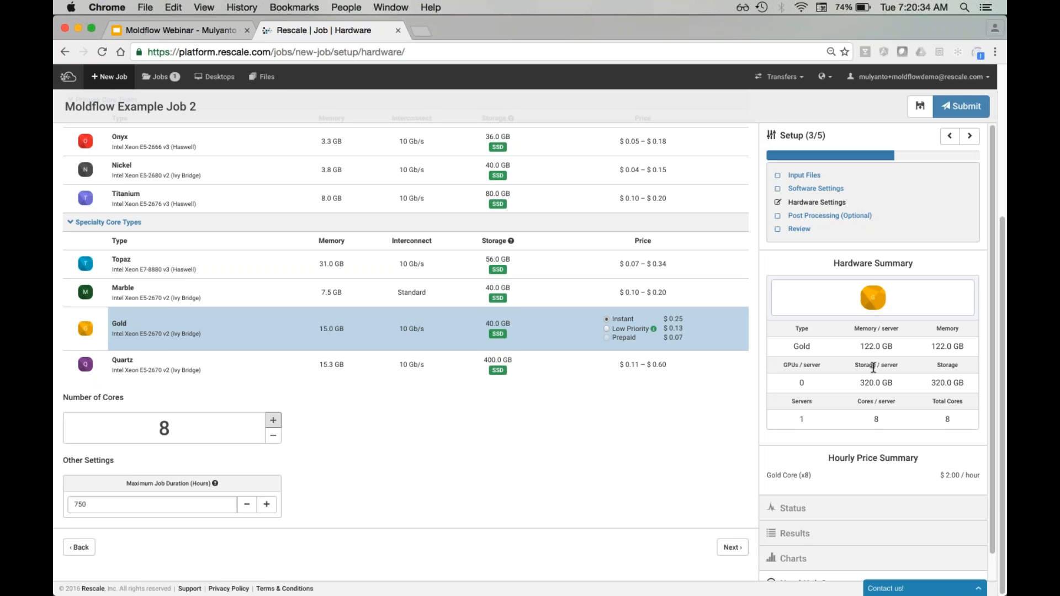
{"action": "scroll", "coordinate": [862, 363], "scroll_direction": "down", "scroll_amount": 1}
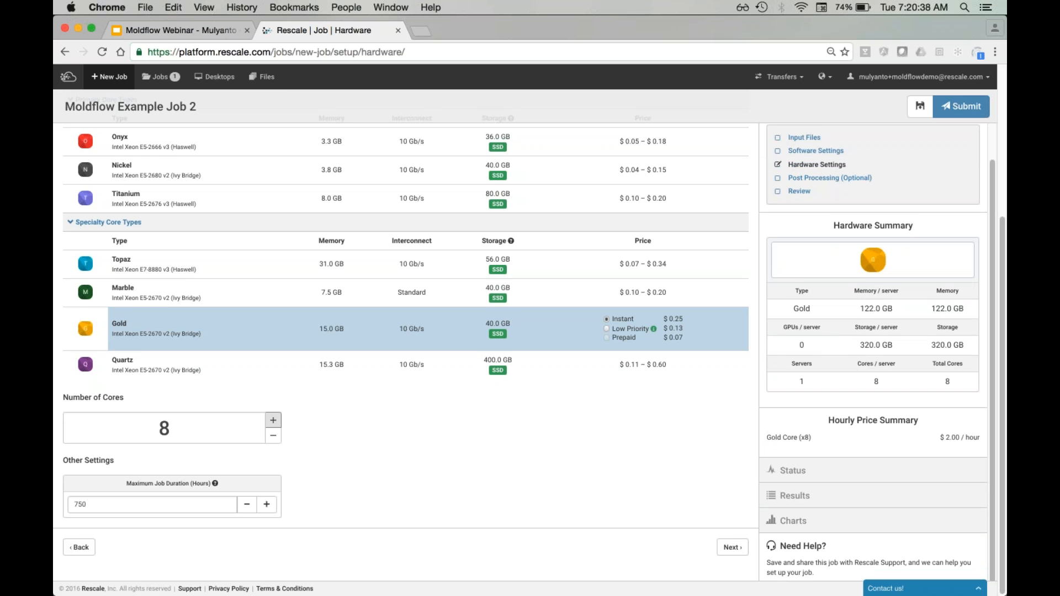
{"action": "scroll", "coordinate": [876, 350], "scroll_direction": "down", "scroll_amount": 1}
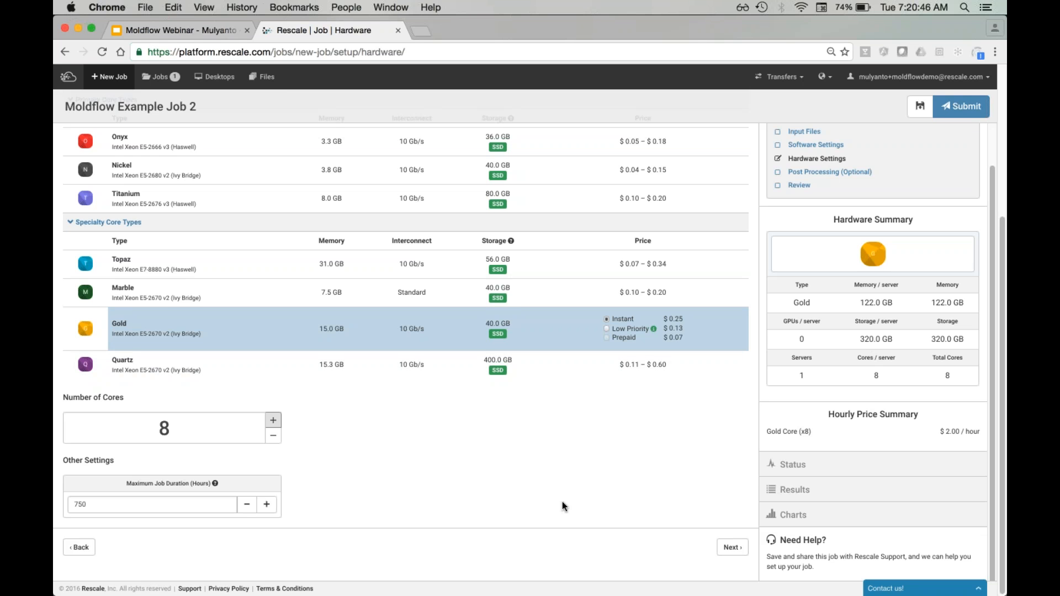
{"action": "scroll", "coordinate": [549, 453], "scroll_direction": "up", "scroll_amount": 3}
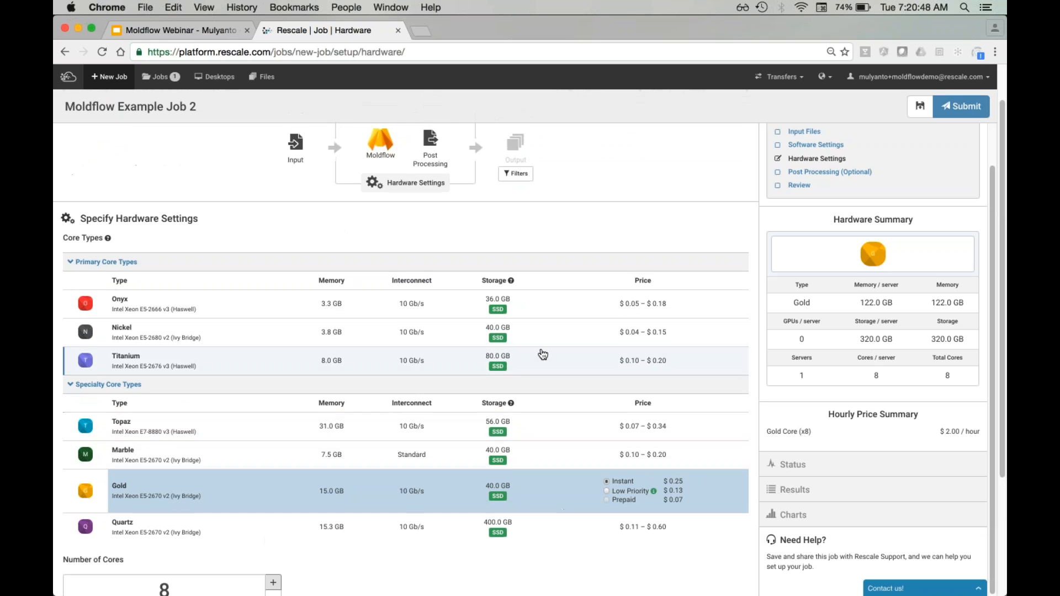
{"action": "scroll", "coordinate": [541, 355], "scroll_direction": "down", "scroll_amount": 2}
{"action": "scroll", "coordinate": [456, 522], "scroll_direction": "up", "scroll_amount": 4}
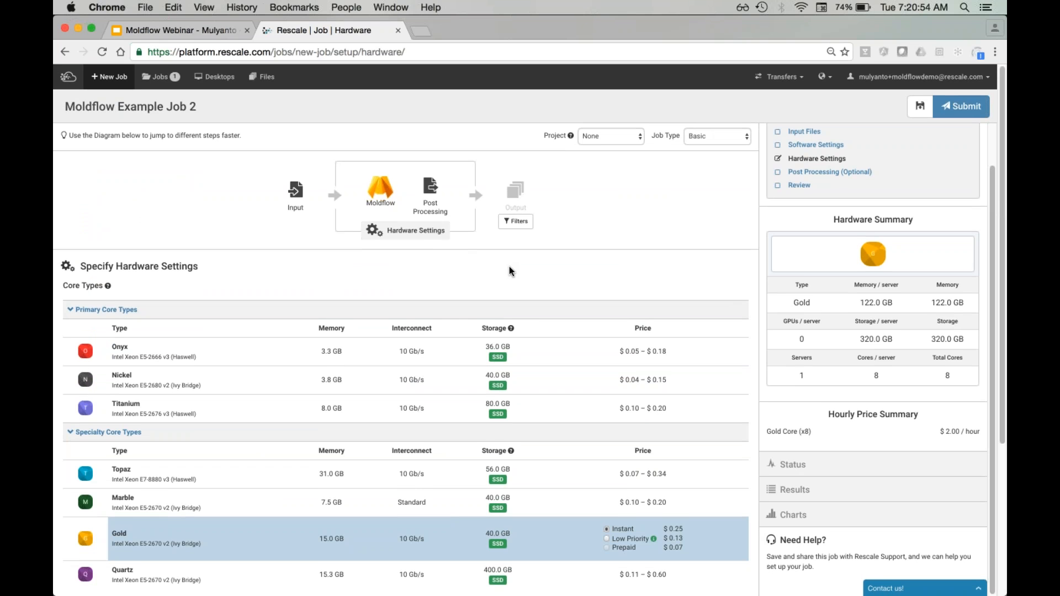
{"action": "left_click", "coordinate": [798, 185]}
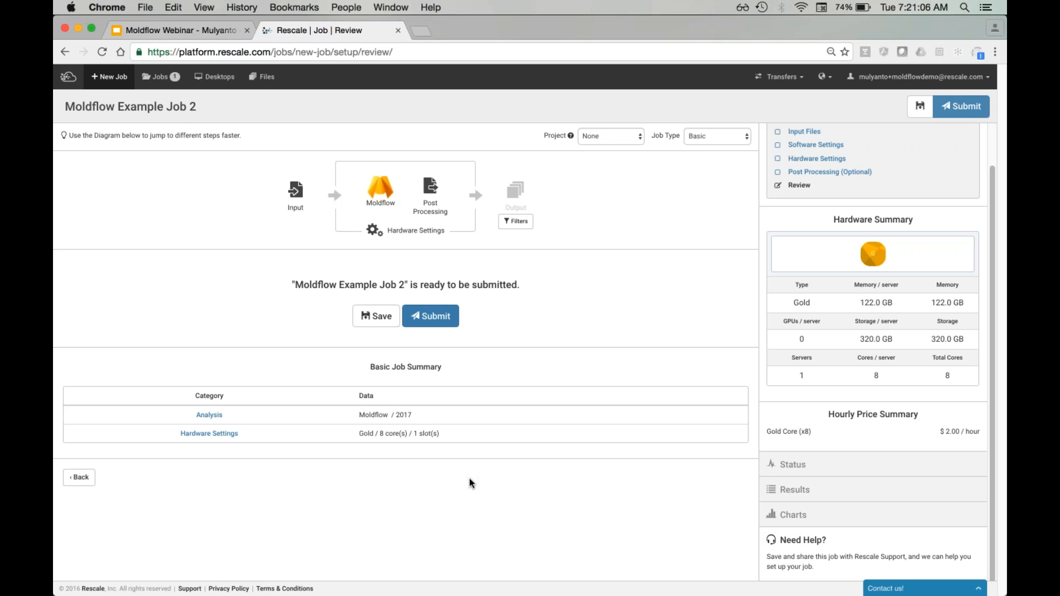
{"action": "scroll", "coordinate": [469, 483], "scroll_direction": "up", "scroll_amount": 1}
Step: Submit Moldflow Example Job 2 from the review page
{"action": "left_click", "coordinate": [963, 106]}
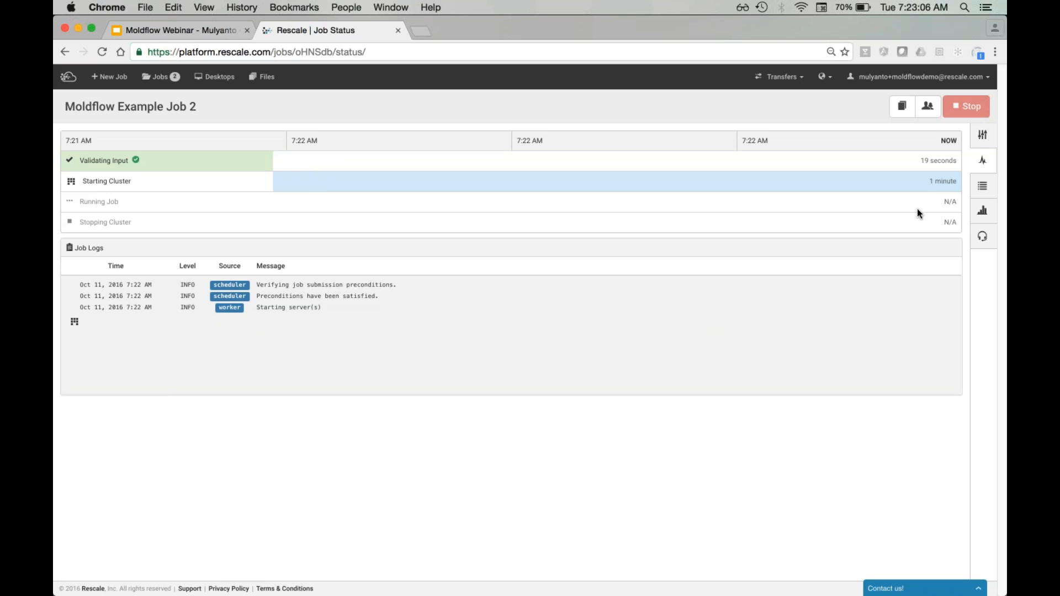
Step: Share the job with a colleague's e-mail, adding the message 'Please take a look at this job'
{"action": "left_click", "coordinate": [929, 105]}
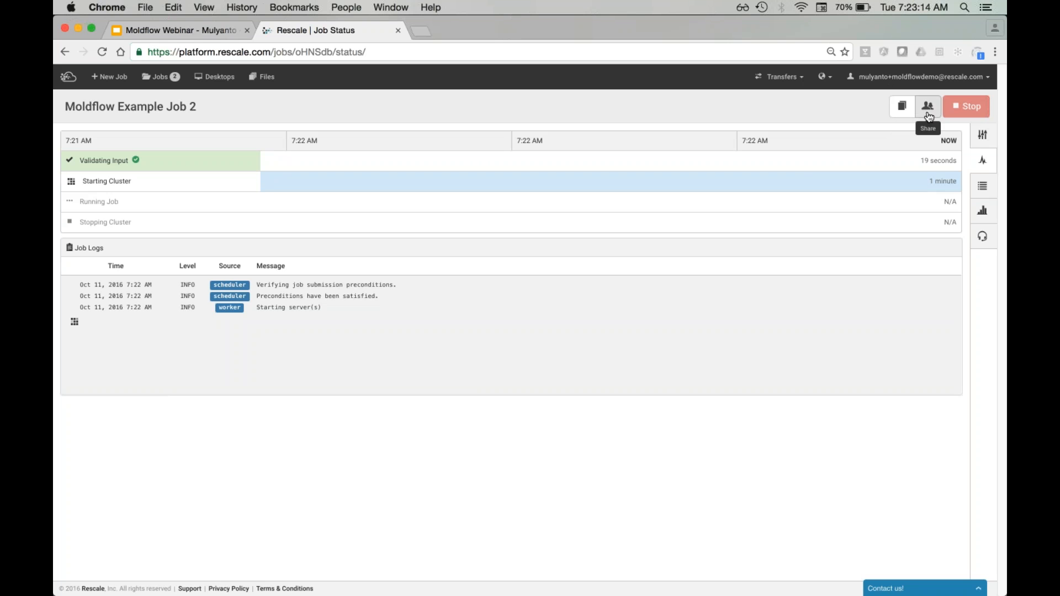
{"action": "left_click", "coordinate": [929, 115]}
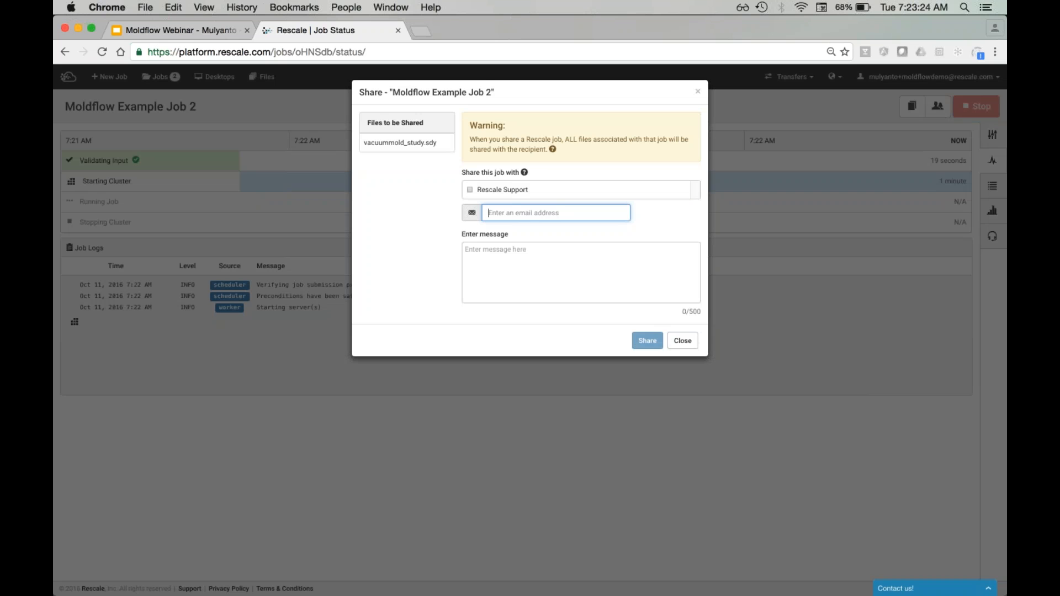
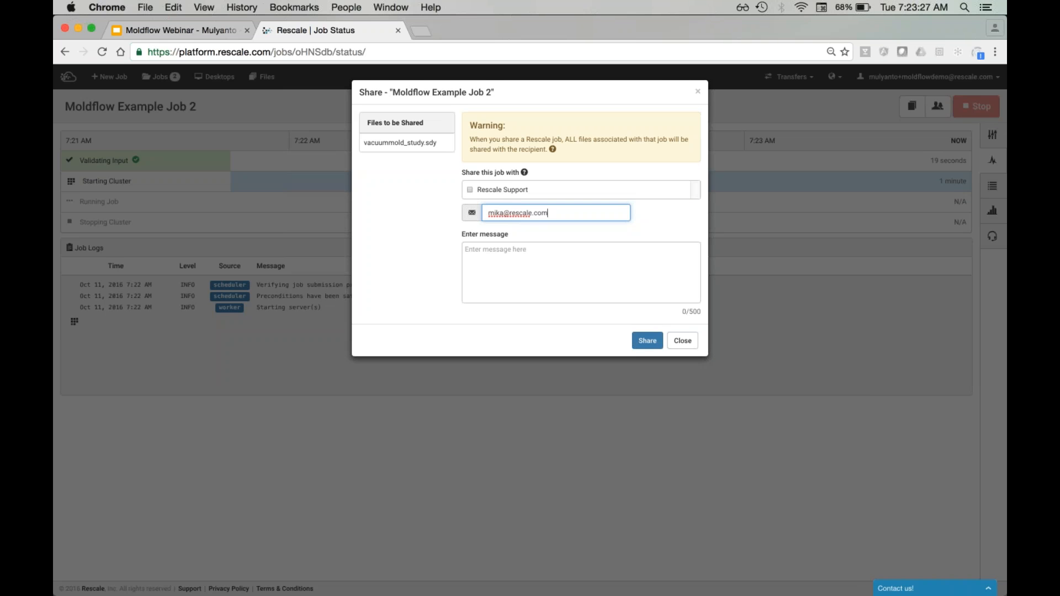
{"action": "key", "text": "Tab"}
{"action": "type", "text": "P"}
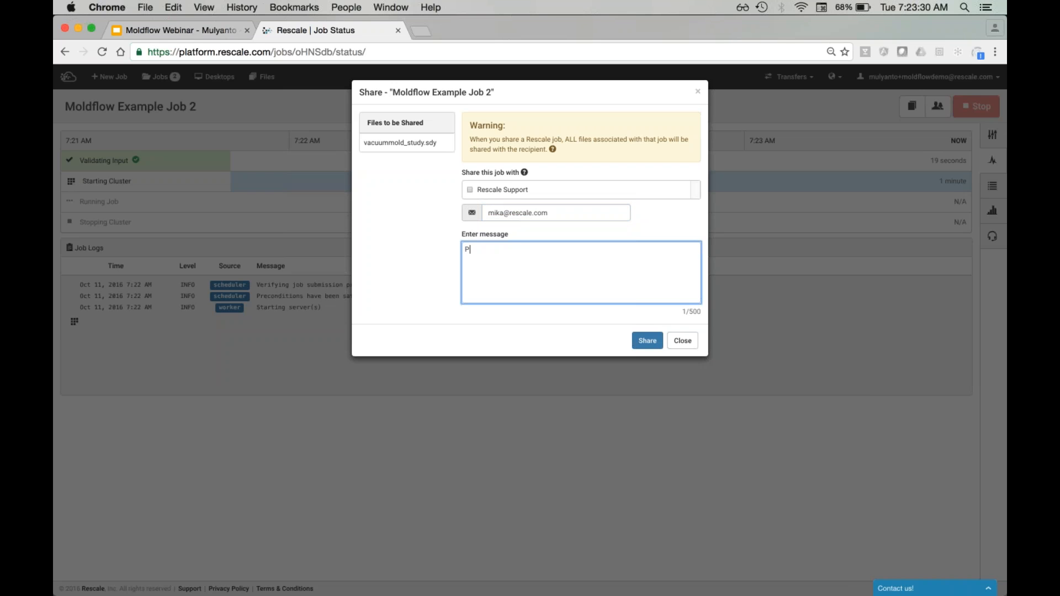
{"action": "type", "text": "lease take a look at this "}
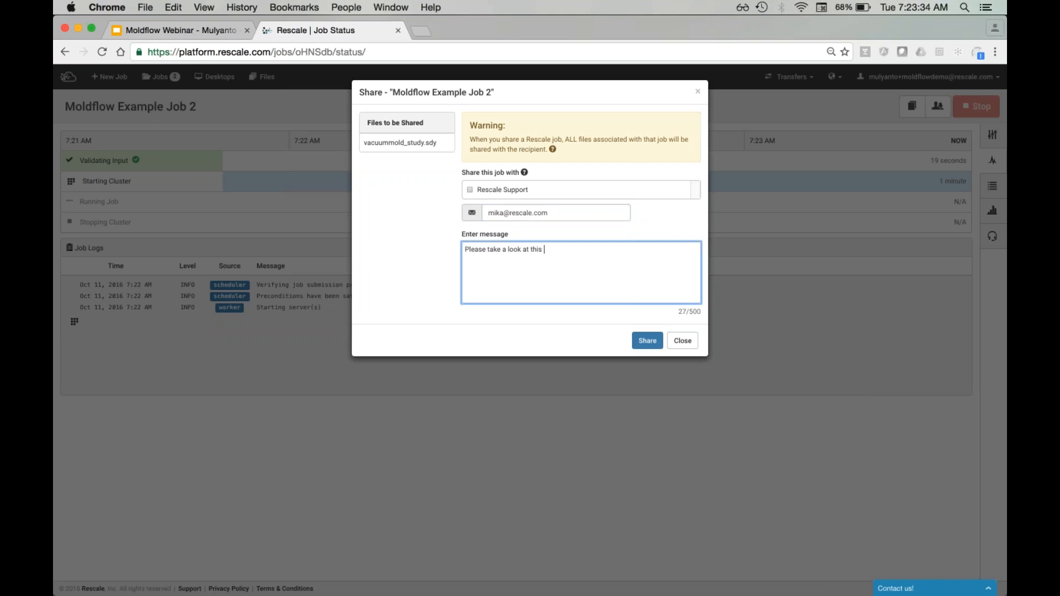
{"action": "type", "text": "job"}
{"action": "left_click", "coordinate": [646, 340]}
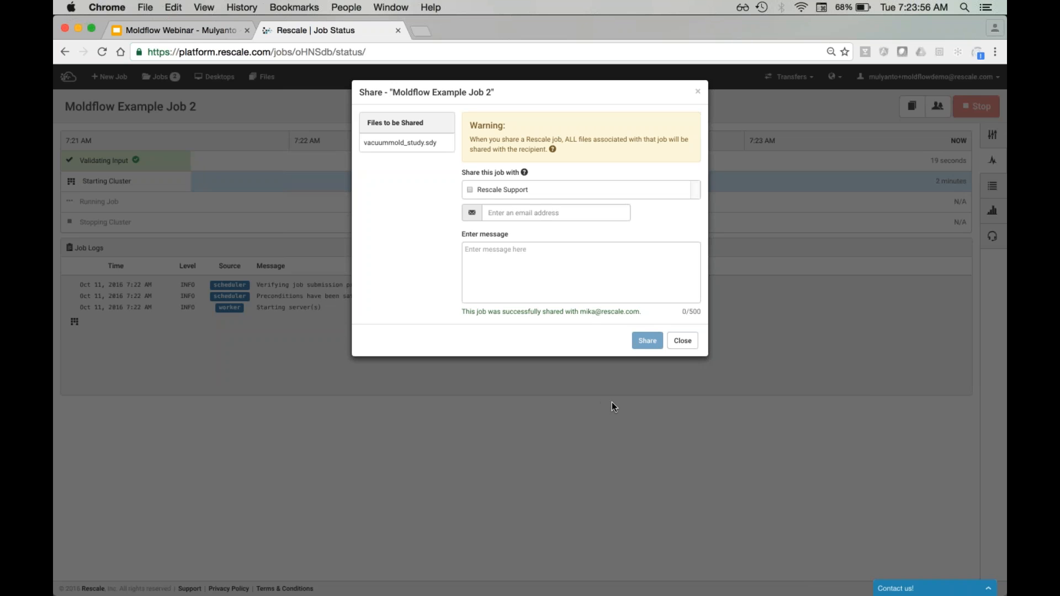
{"action": "left_click", "coordinate": [683, 342]}
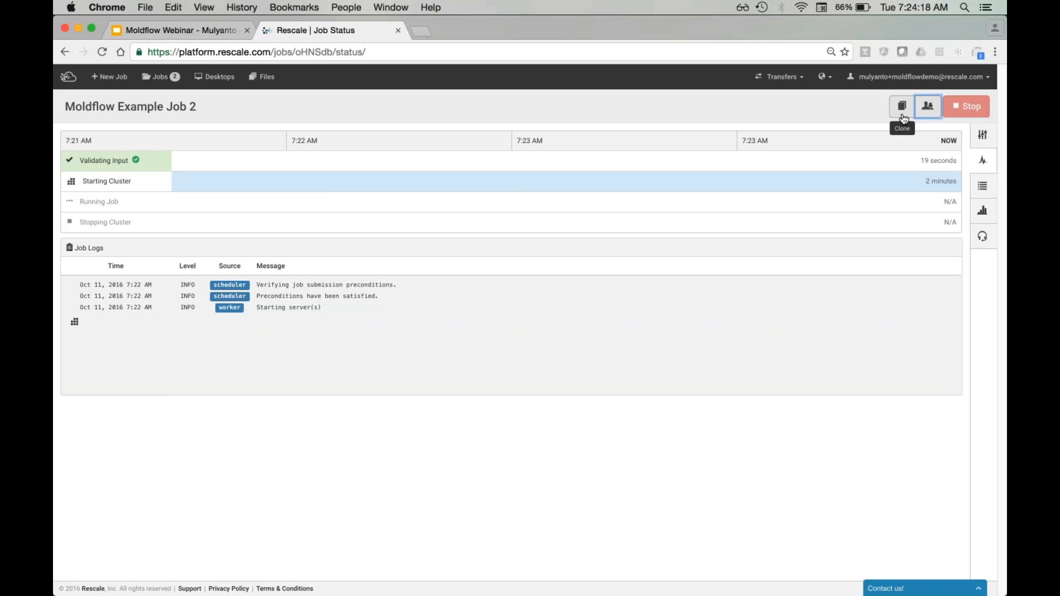
Step: Clone Moldflow Example Job 2 into a new job that opens at its Input Files step
{"action": "left_click", "coordinate": [902, 118]}
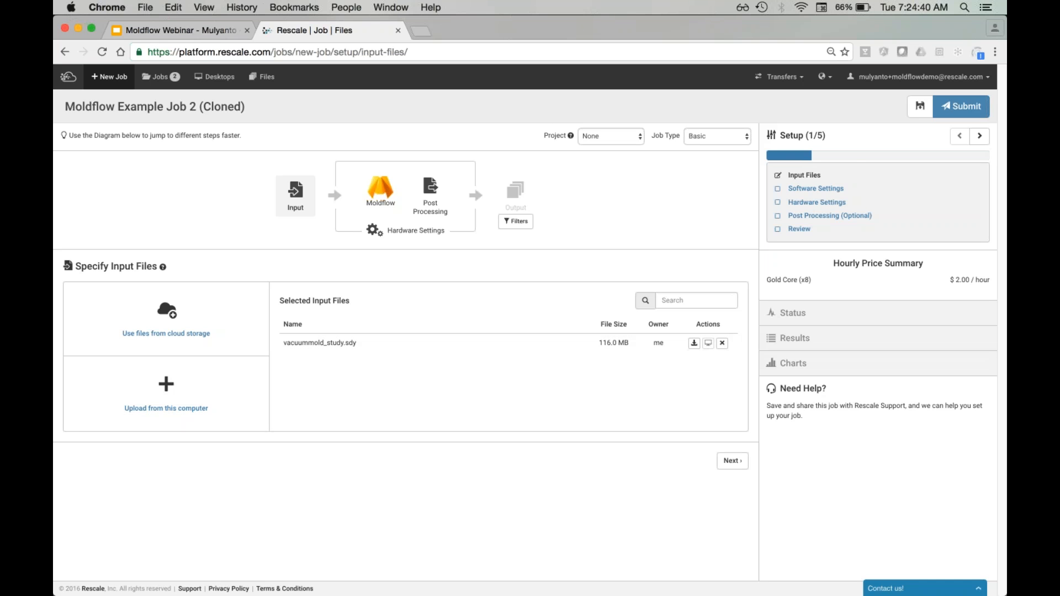
Step: Raise the cloned job's hardware from 8 to 16 cores and submit it to the queue
{"action": "left_click", "coordinate": [381, 191]}
{"action": "left_click", "coordinate": [396, 233]}
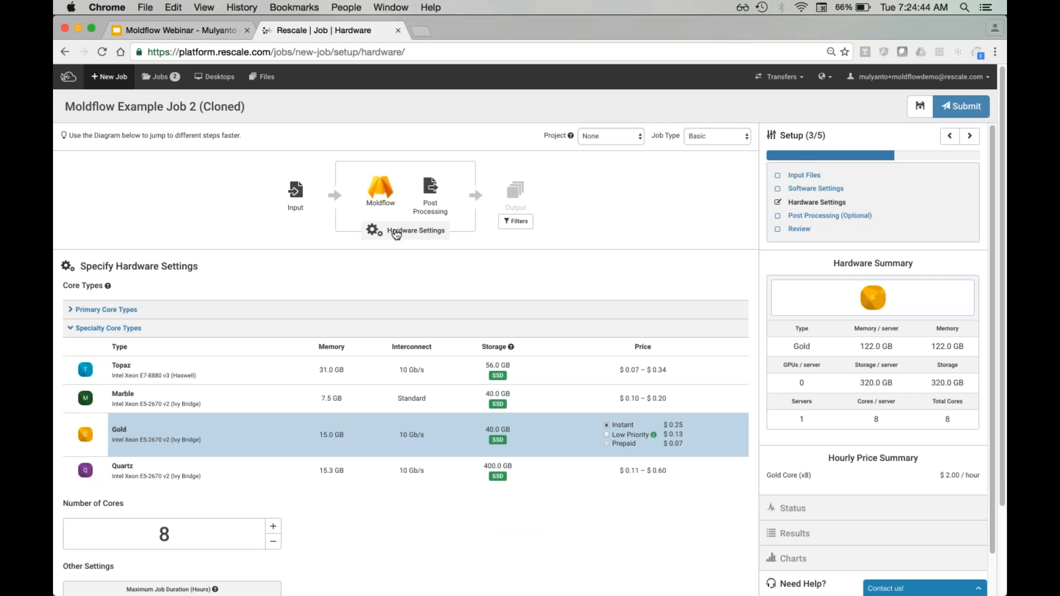
{"action": "scroll", "coordinate": [276, 400], "scroll_direction": "down", "scroll_amount": 3}
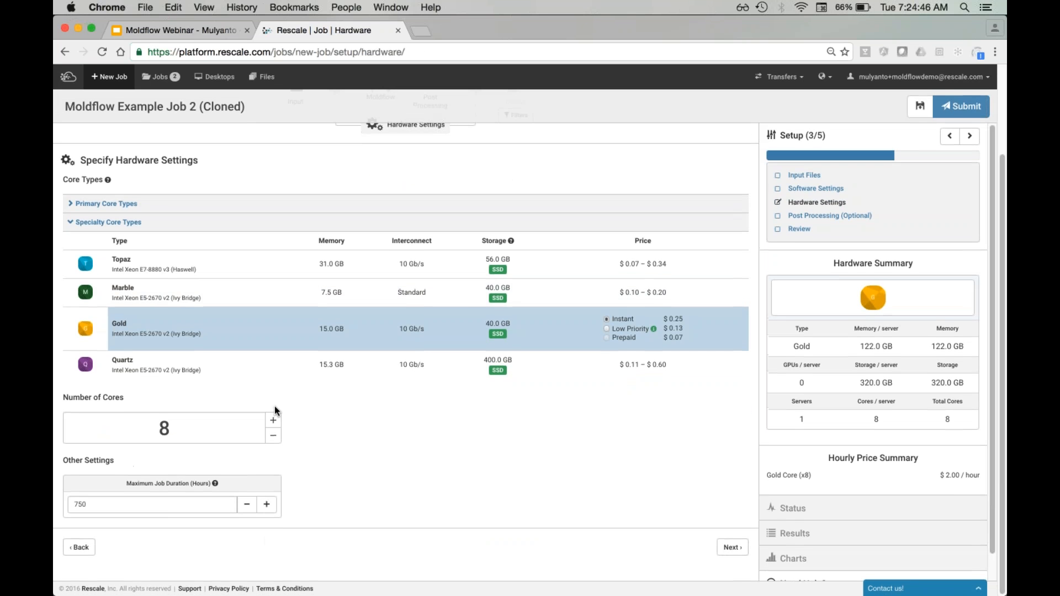
{"action": "left_click", "coordinate": [273, 421]}
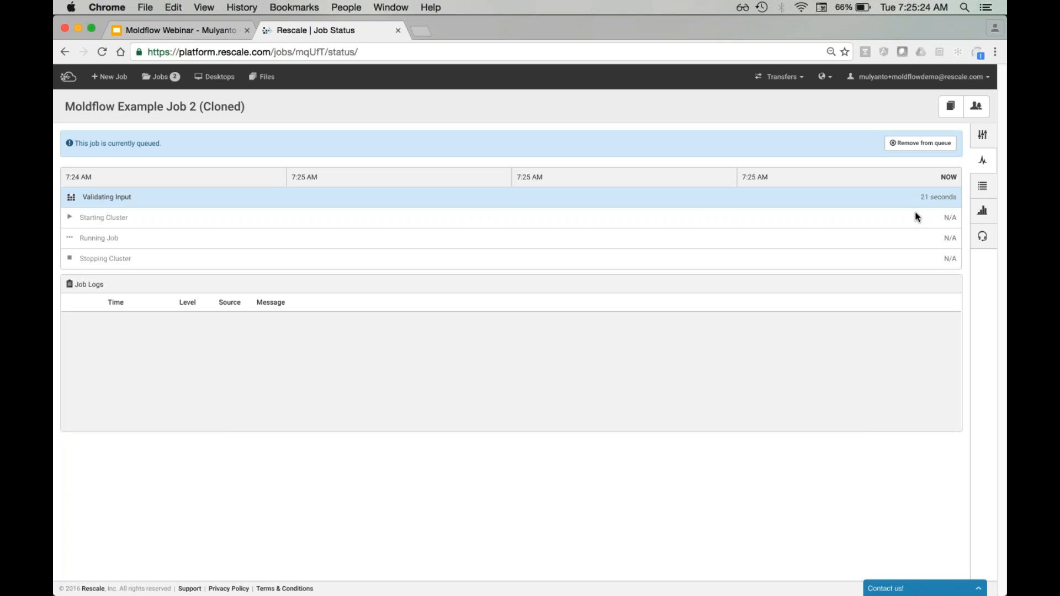
Step: Open the Share window for the queued cloned Moldflow job
{"action": "left_click", "coordinate": [977, 107]}
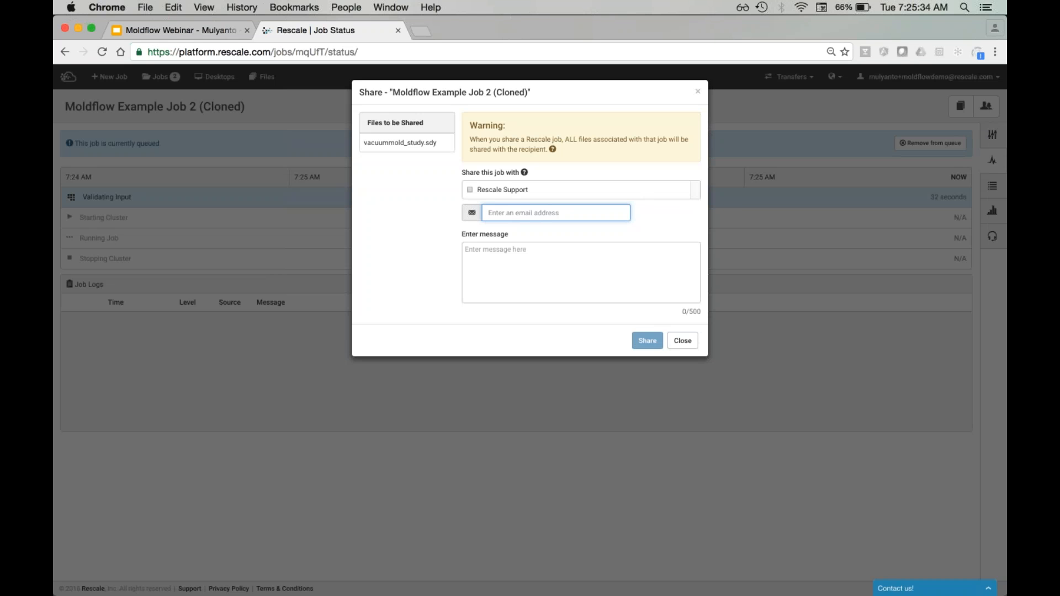
Step: Share the cloned job with Rescale Support, with the message 'Please help me set up this job'
{"action": "left_click", "coordinate": [502, 195]}
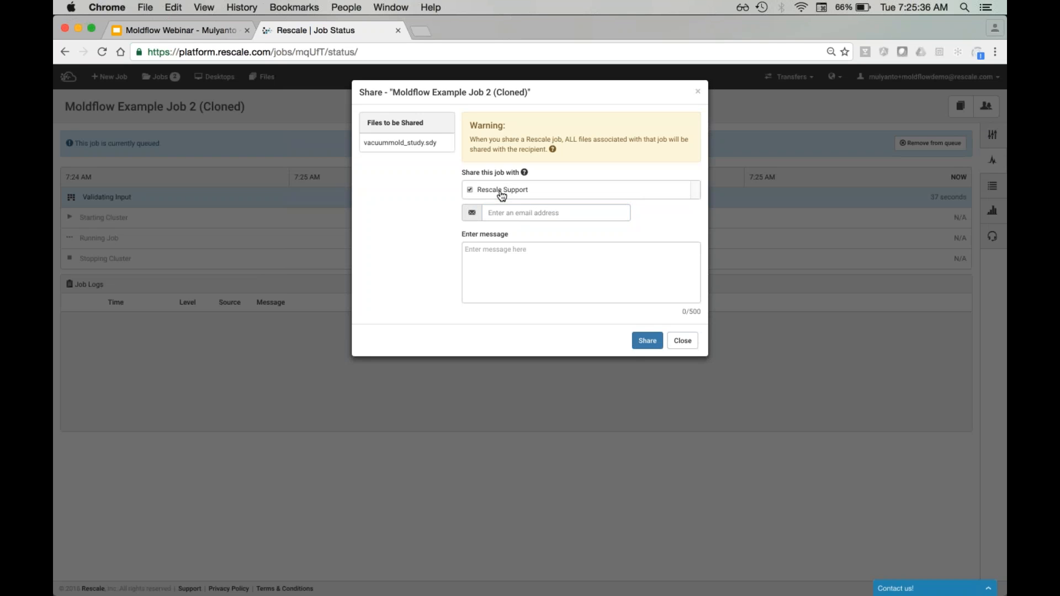
{"action": "left_click", "coordinate": [500, 278]}
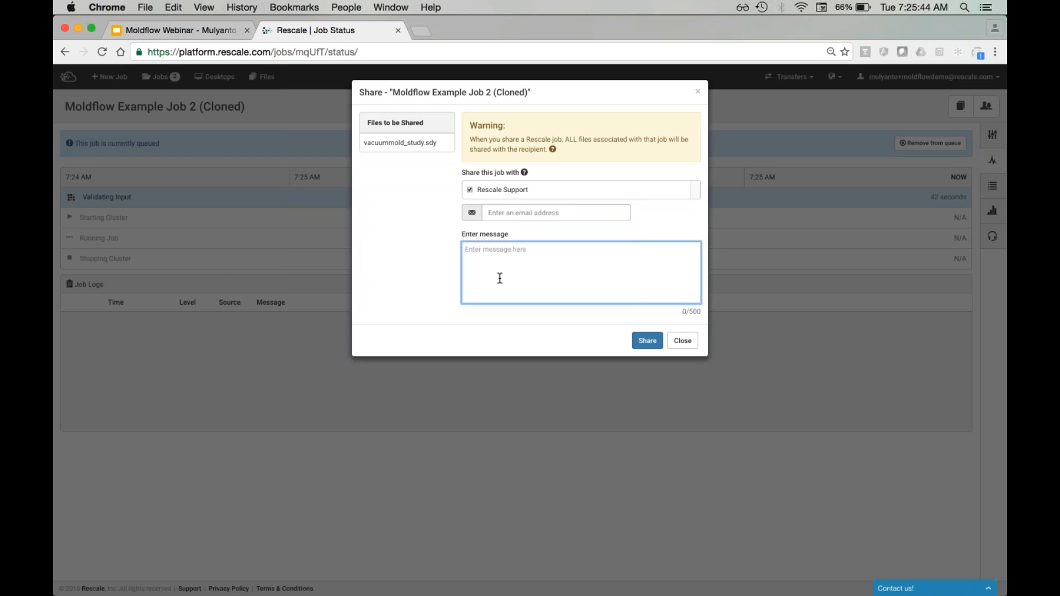
{"action": "type", "text": "Please help me set up this job"}
{"action": "left_click", "coordinate": [660, 343]}
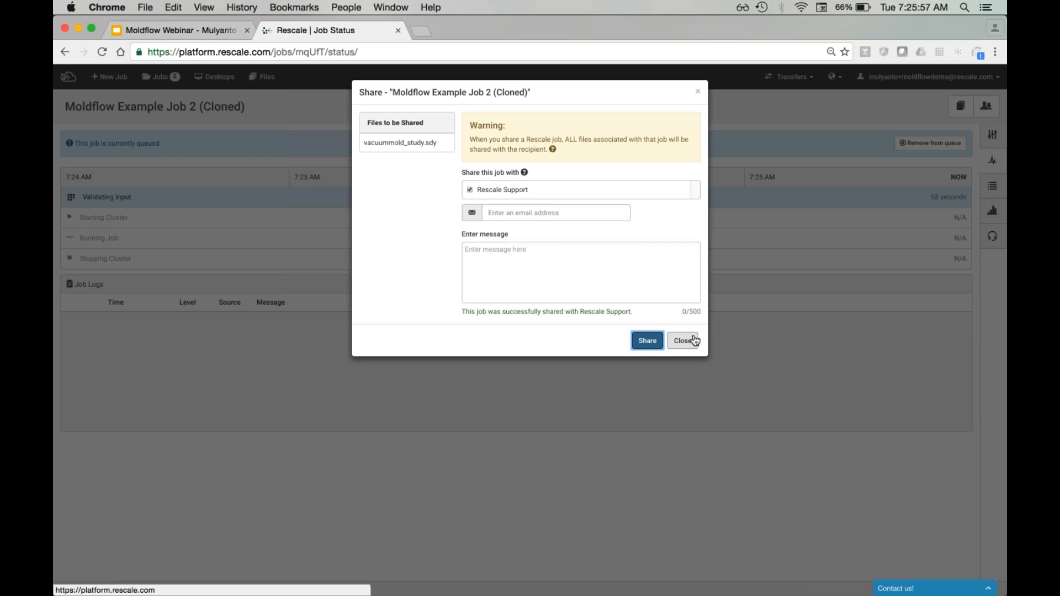
{"action": "left_click", "coordinate": [683, 341]}
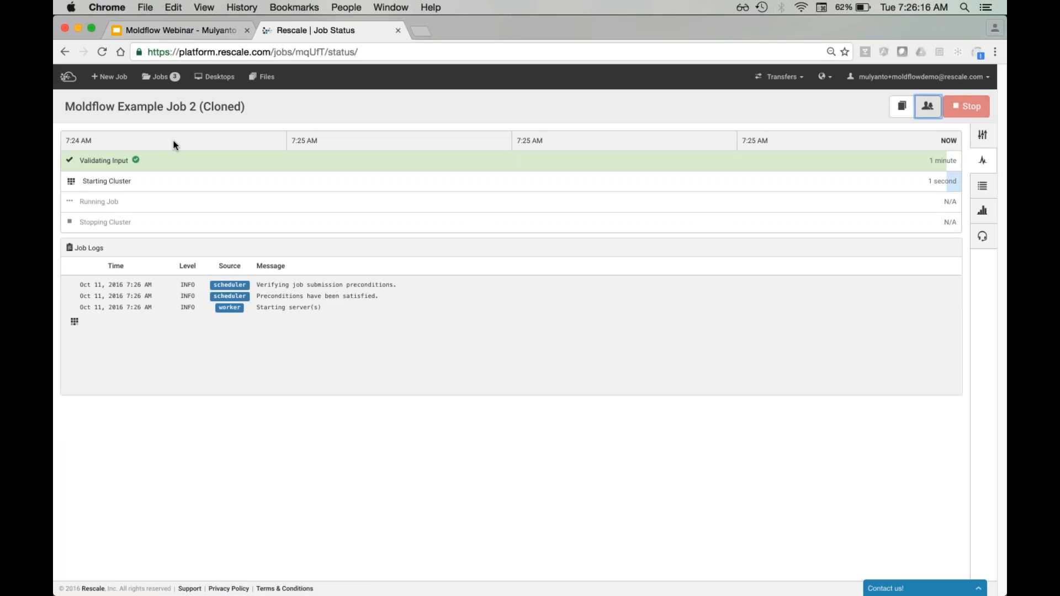
Step: Go back via the Jobs list to the running Moldflow Example Job 2
{"action": "left_click", "coordinate": [160, 80]}
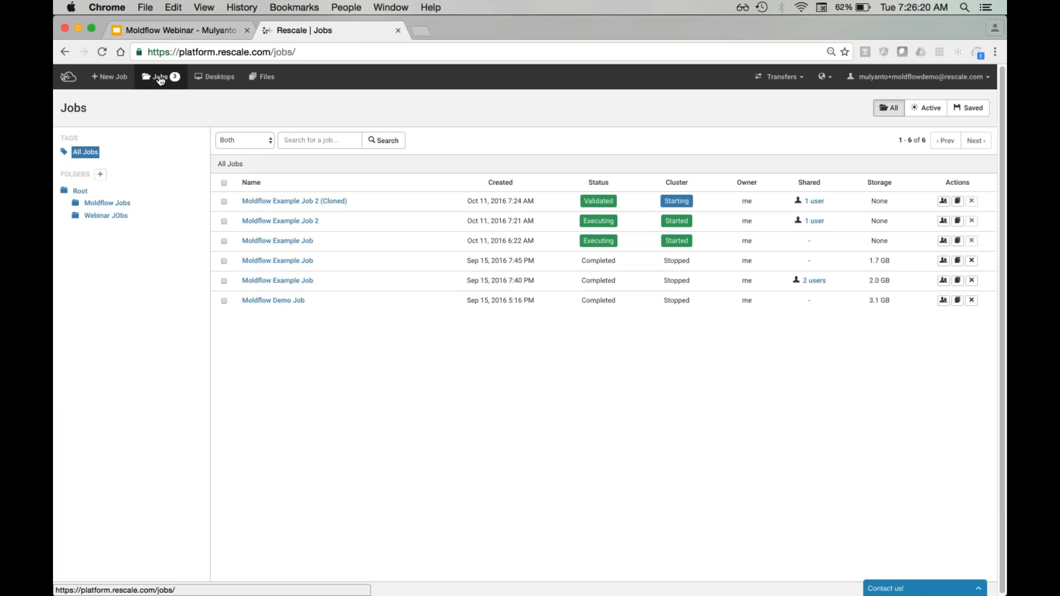
{"action": "left_click", "coordinate": [292, 221]}
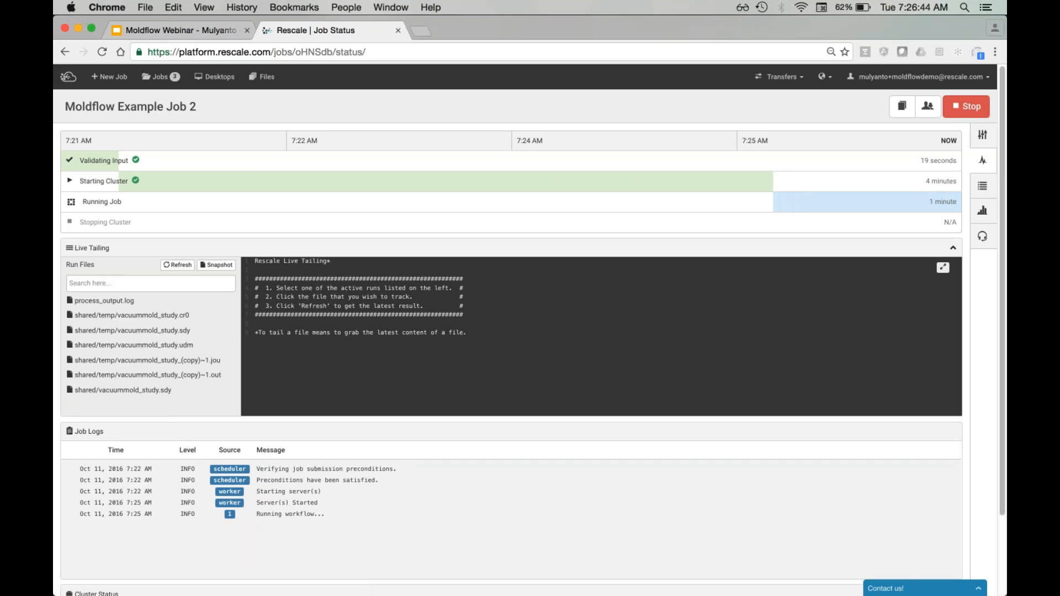
Step: Live-tail process_output.log for Moldflow Example Job 2 while the Cool analysis advances
{"action": "left_click", "coordinate": [127, 308]}
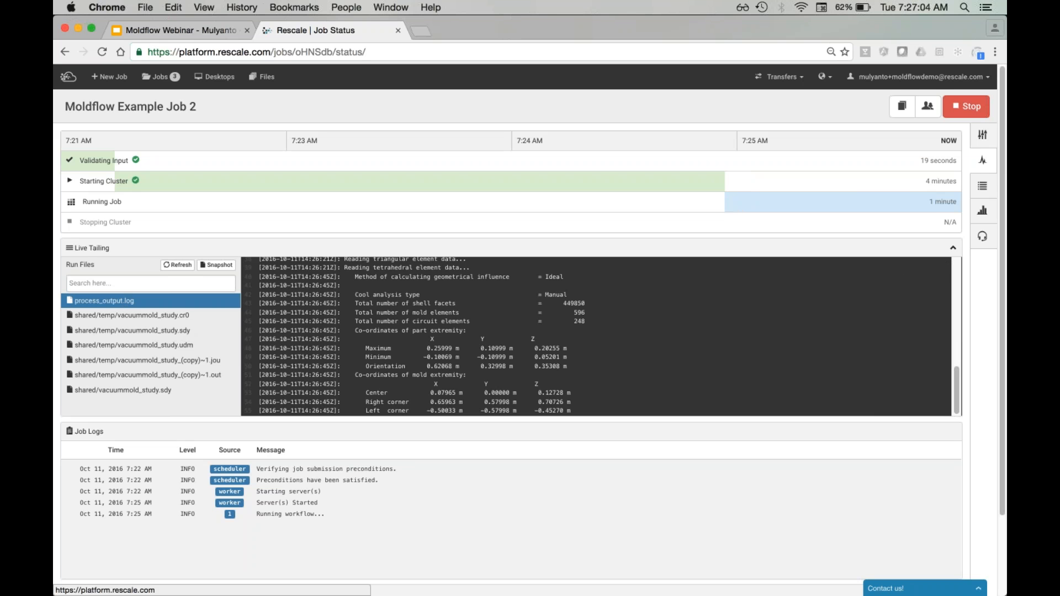
{"action": "scroll", "coordinate": [376, 375], "scroll_direction": "up", "scroll_amount": 5}
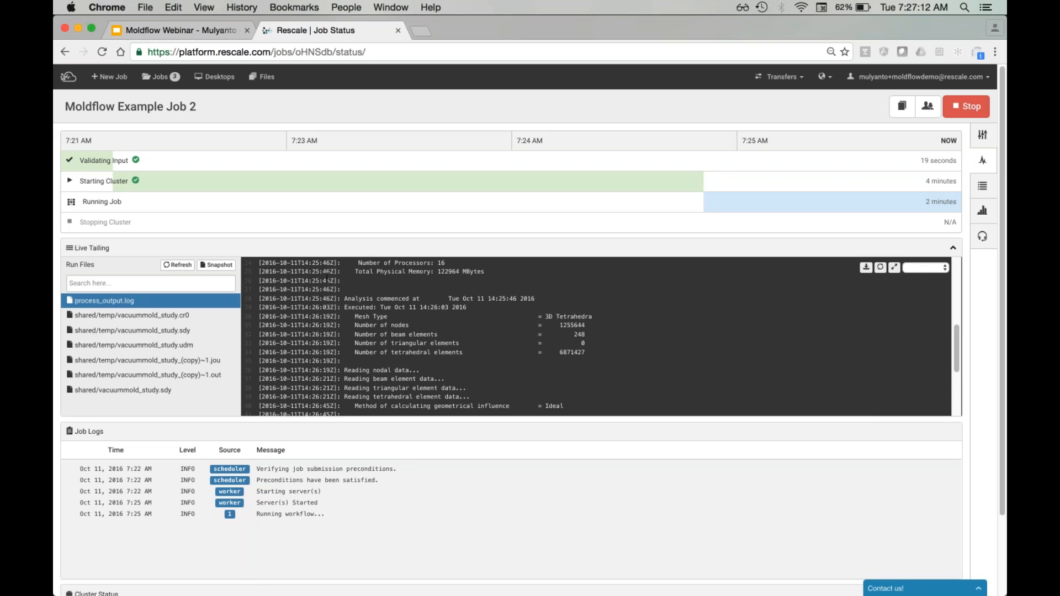
{"action": "scroll", "coordinate": [937, 175], "scroll_direction": "down", "scroll_amount": 4}
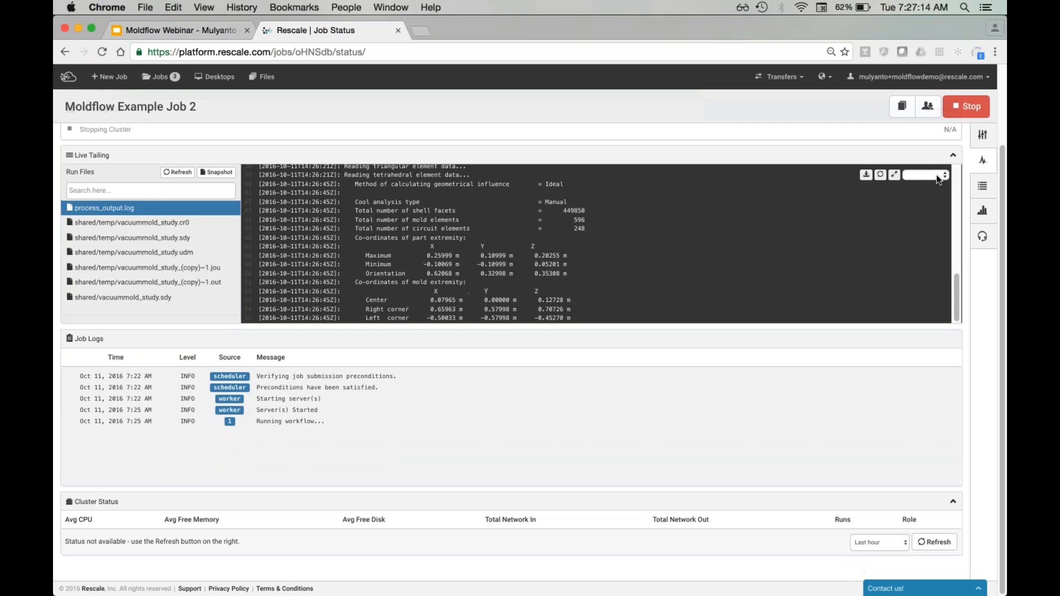
Step: Show the last 5000 lines of the process_output.log live tail and download it
{"action": "left_click", "coordinate": [937, 174]}
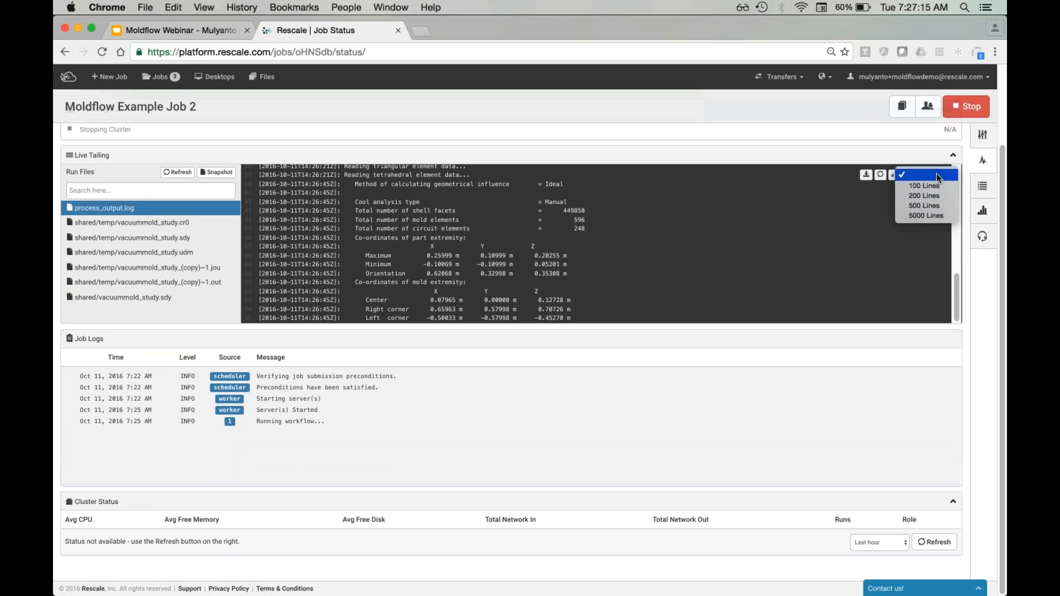
{"action": "left_click", "coordinate": [947, 216]}
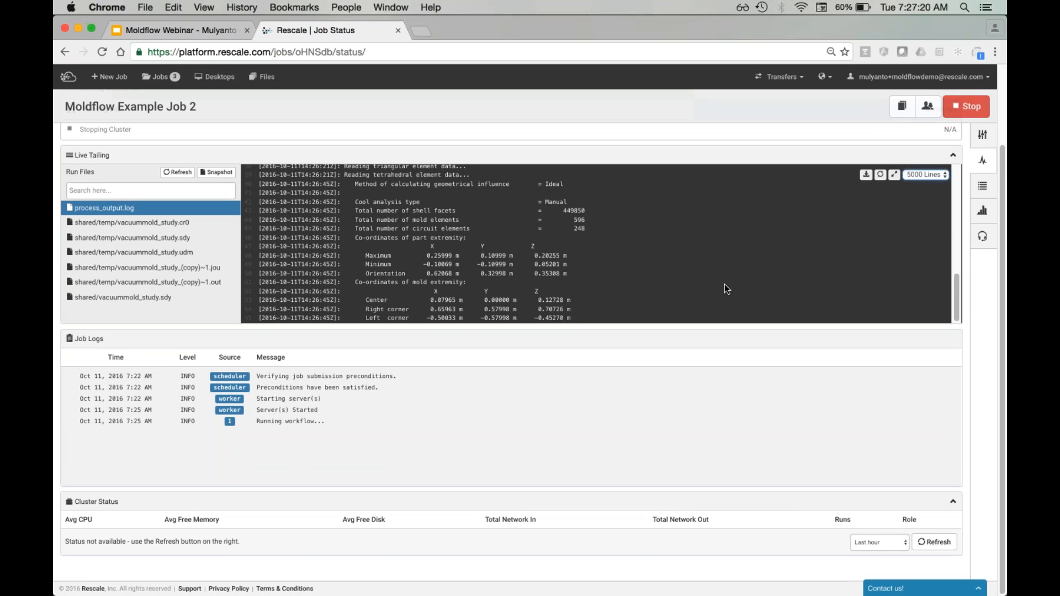
{"action": "scroll", "coordinate": [725, 286], "scroll_direction": "up", "scroll_amount": 15}
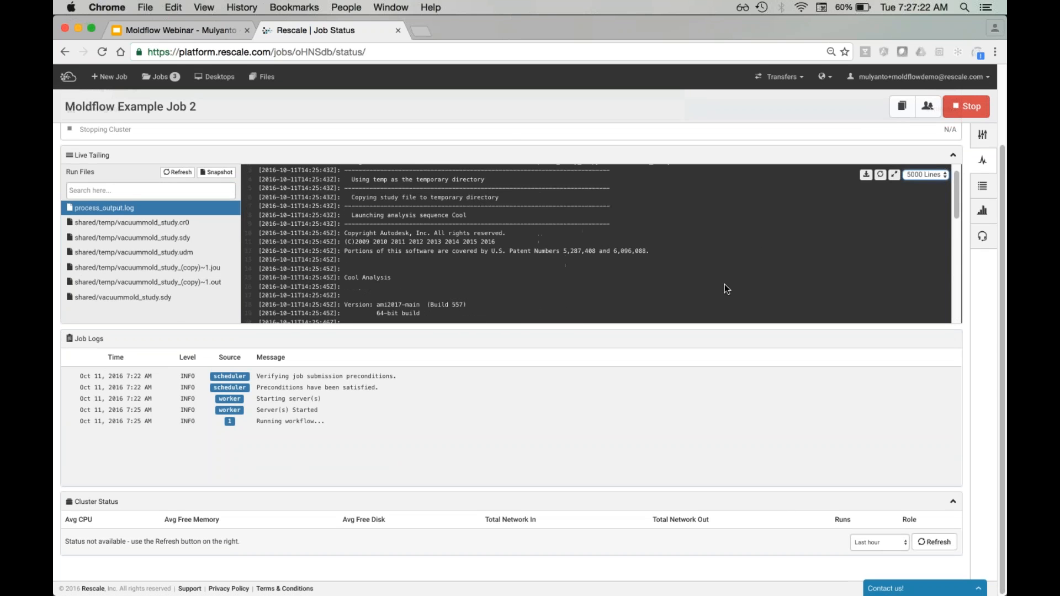
{"action": "scroll", "coordinate": [666, 296], "scroll_direction": "down", "scroll_amount": 10}
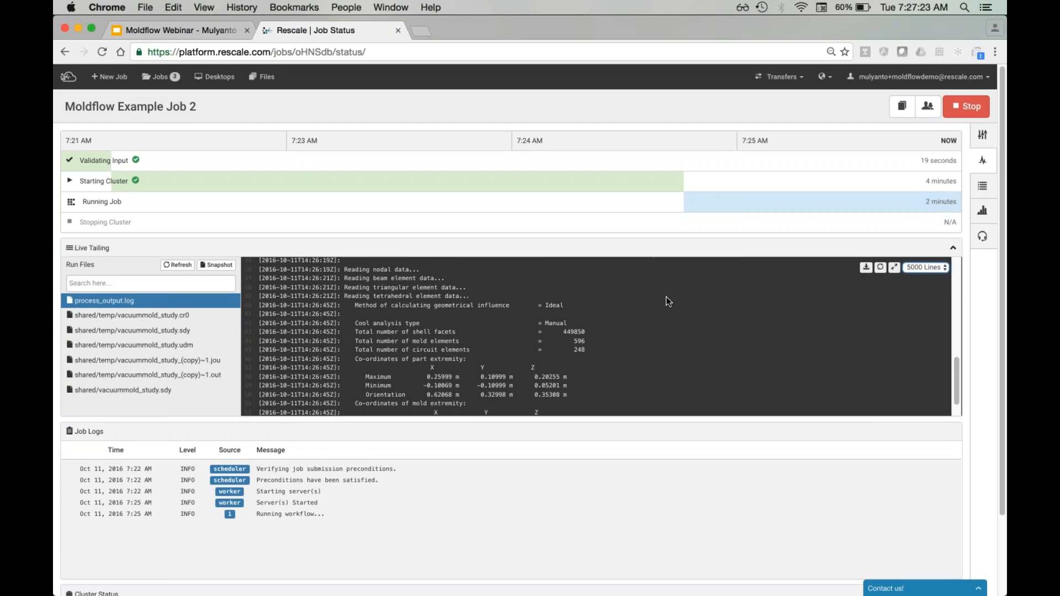
{"action": "scroll", "coordinate": [666, 297], "scroll_direction": "down", "scroll_amount": 2}
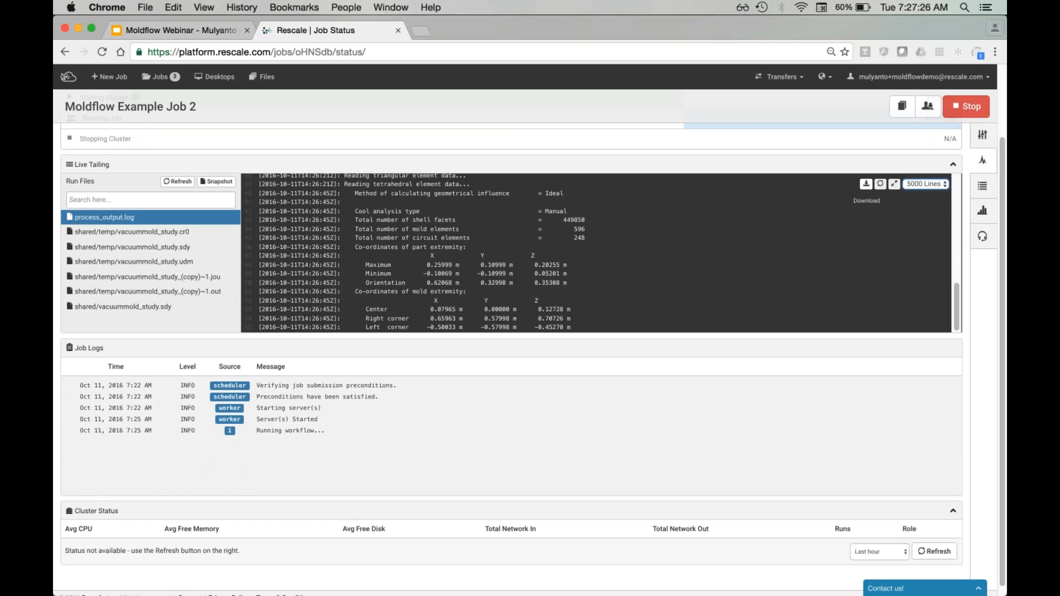
{"action": "left_click", "coordinate": [866, 185]}
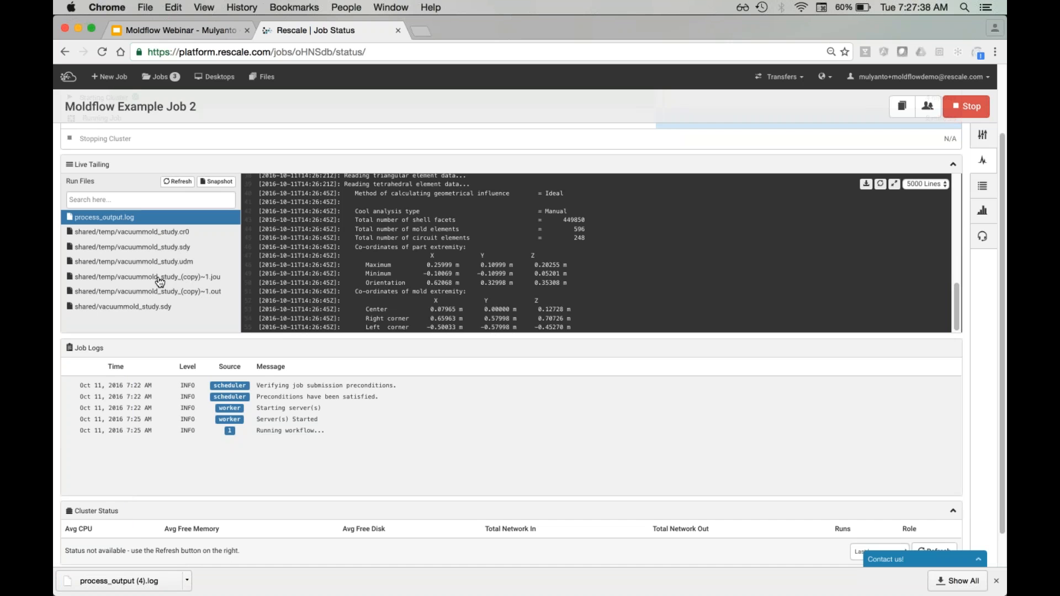
Step: Tail and download vacuummold_study_(copy)~1.out, then return to the Jobs list
{"action": "left_click", "coordinate": [193, 293]}
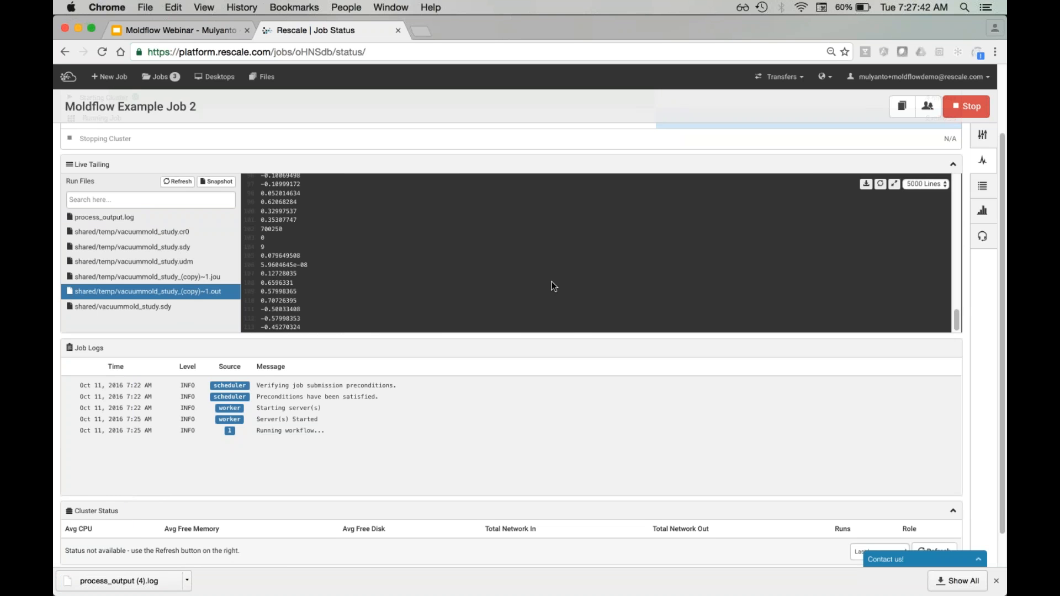
{"action": "left_click", "coordinate": [865, 186]}
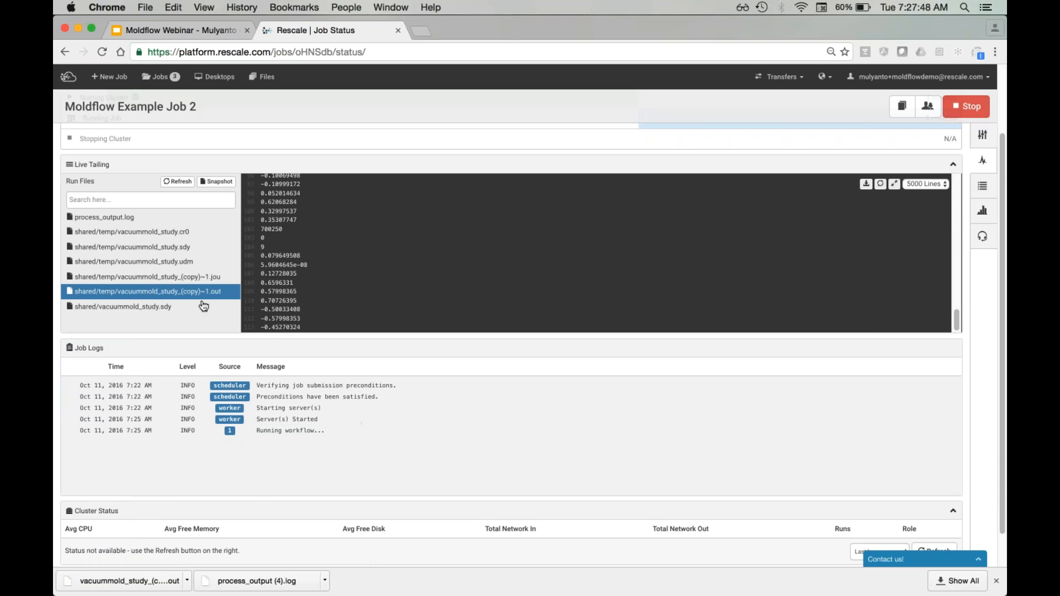
{"action": "scroll", "coordinate": [203, 306], "scroll_direction": "up", "scroll_amount": 2}
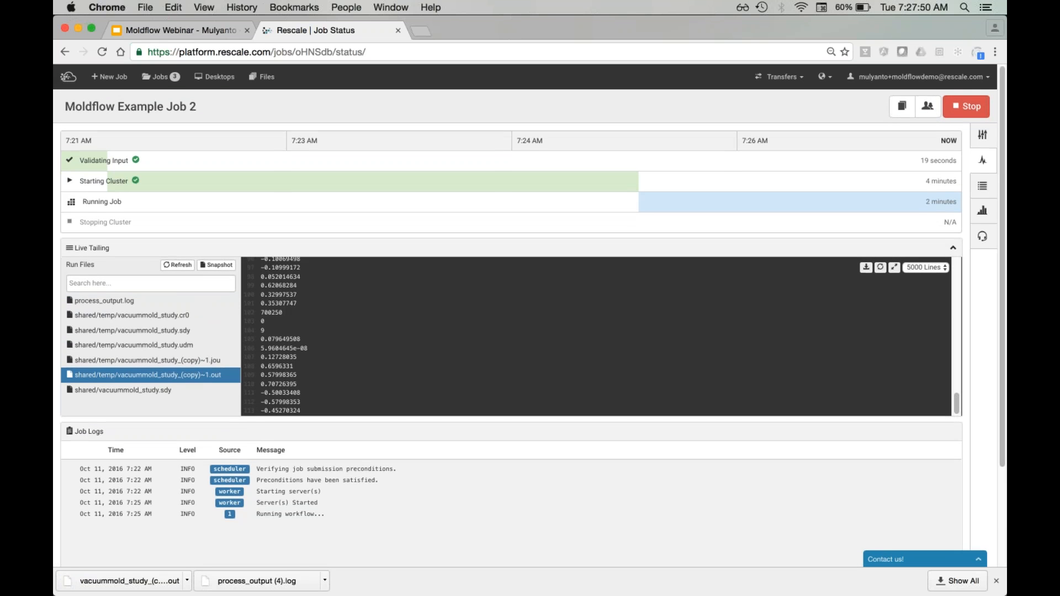
{"action": "scroll", "coordinate": [188, 232], "scroll_direction": "down", "scroll_amount": 4}
{"action": "scroll", "coordinate": [186, 182], "scroll_direction": "up", "scroll_amount": 4}
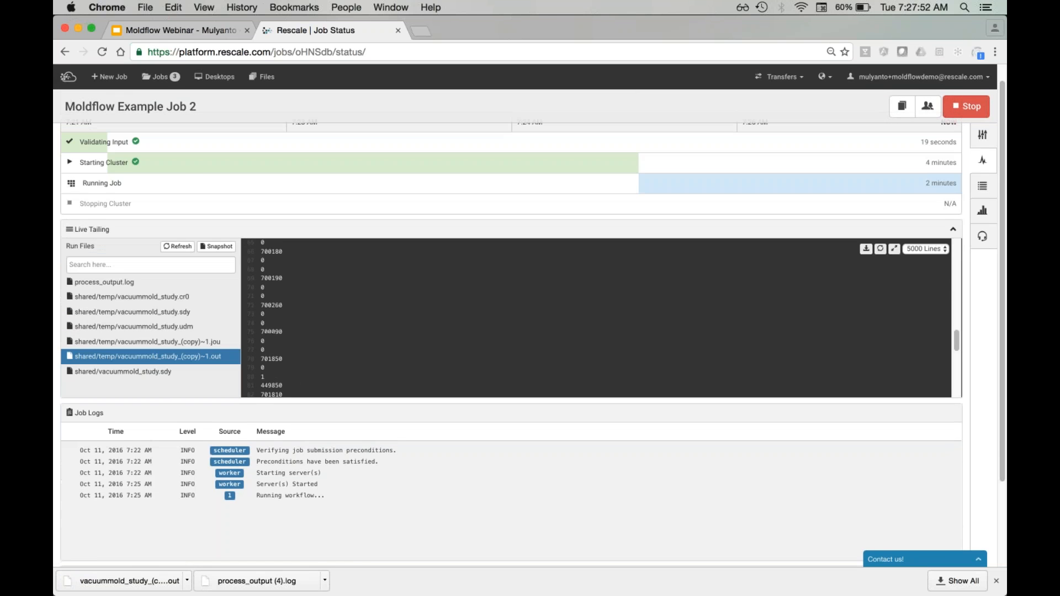
{"action": "left_click", "coordinate": [161, 77]}
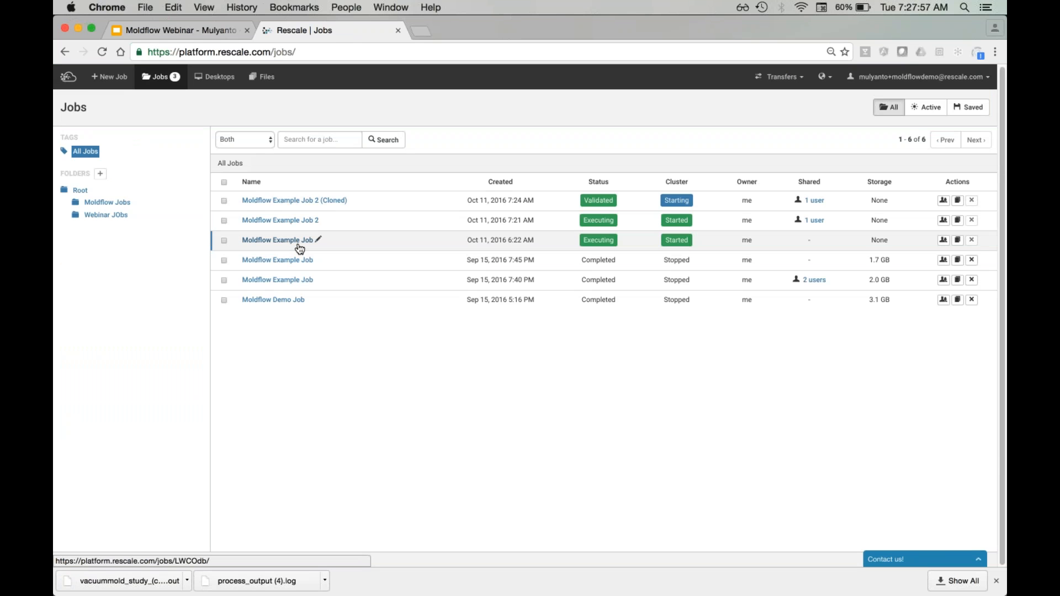
{"action": "left_click", "coordinate": [299, 246]}
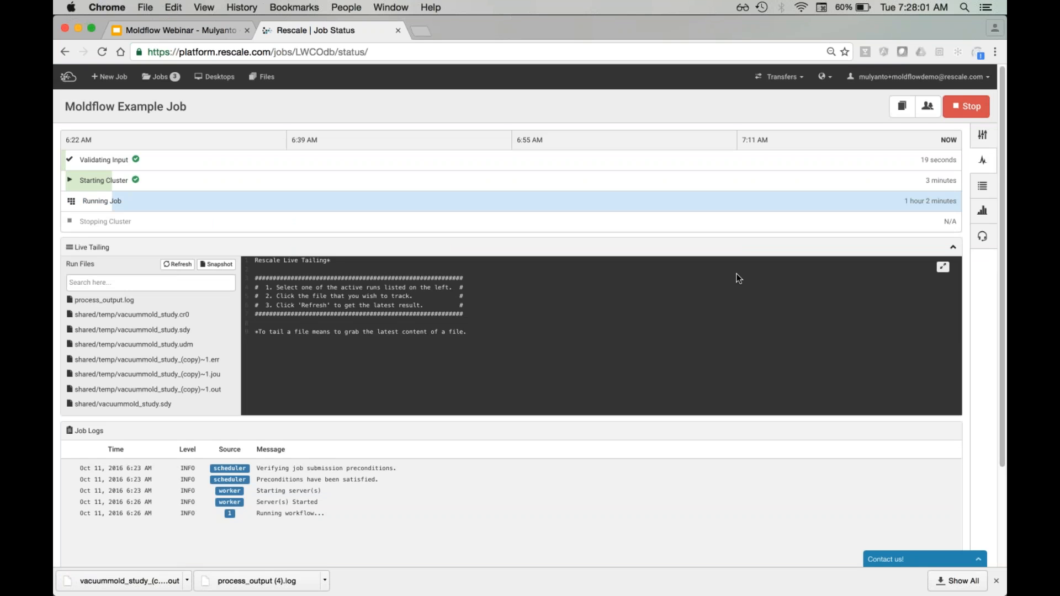
{"action": "scroll", "coordinate": [886, 206], "scroll_direction": "down", "scroll_amount": 5}
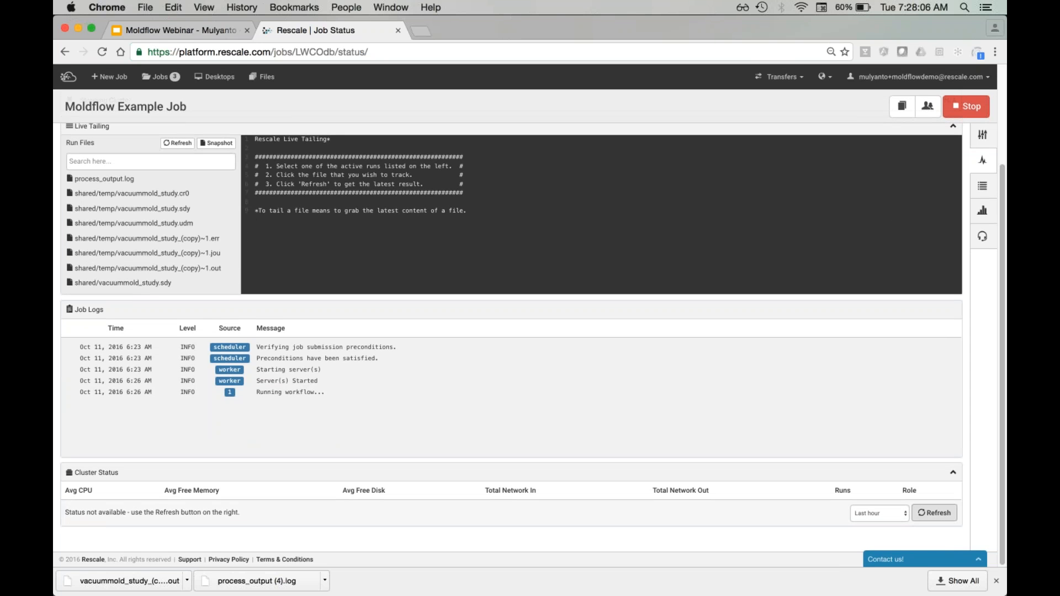
{"action": "left_click", "coordinate": [934, 513]}
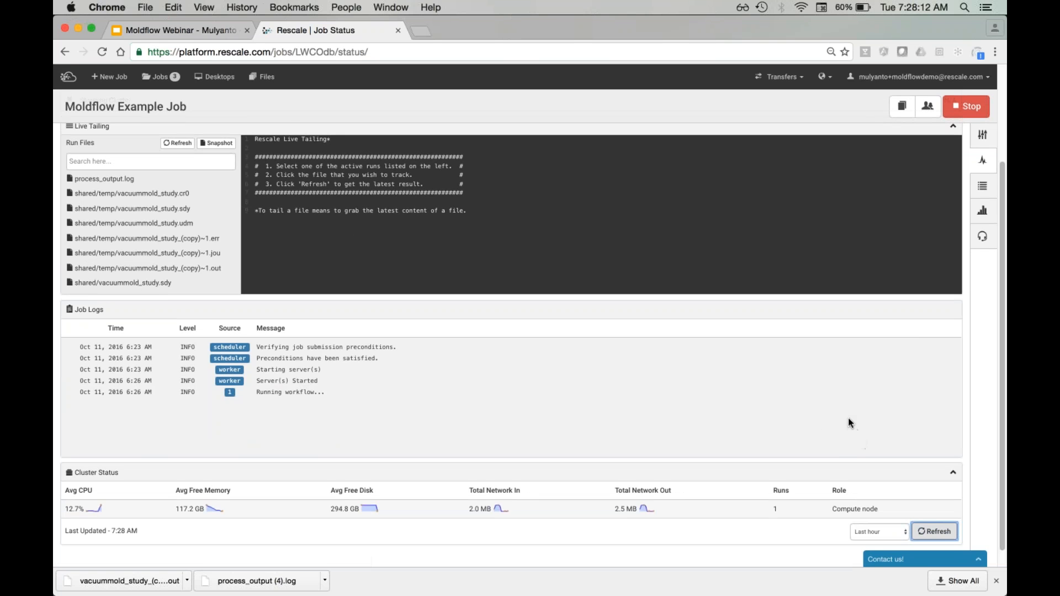
{"action": "scroll", "coordinate": [850, 423], "scroll_direction": "down", "scroll_amount": 1}
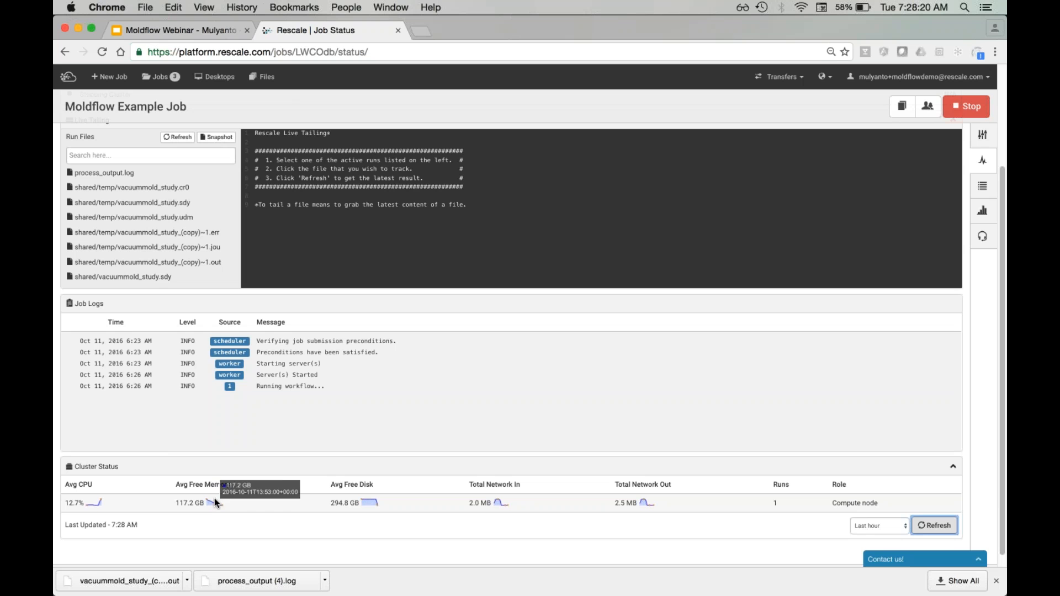
{"action": "mouse_move", "coordinate": [221, 501]}
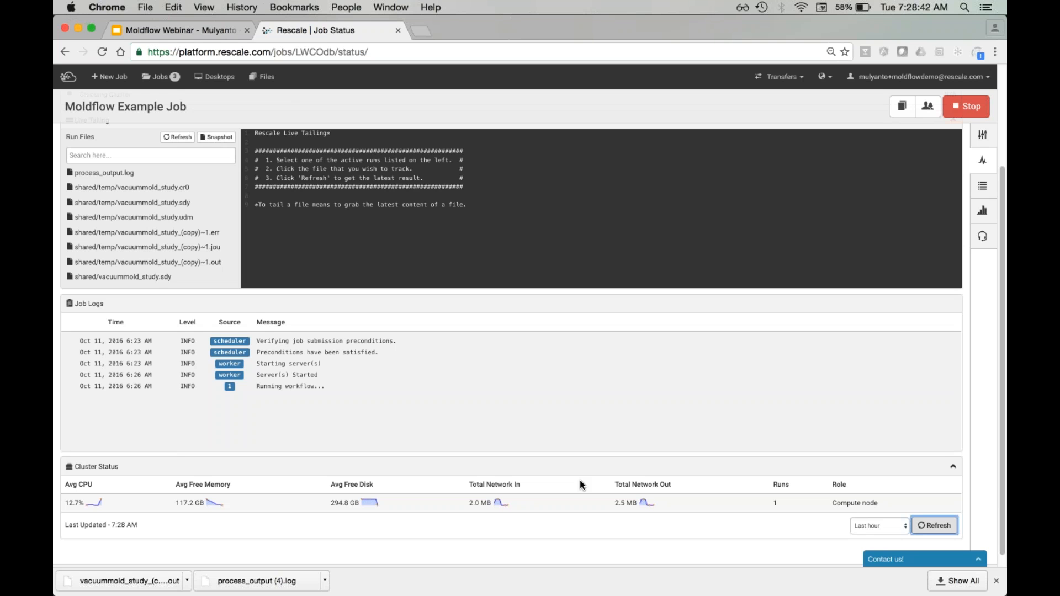
{"action": "scroll", "coordinate": [580, 485], "scroll_direction": "up", "scroll_amount": 5}
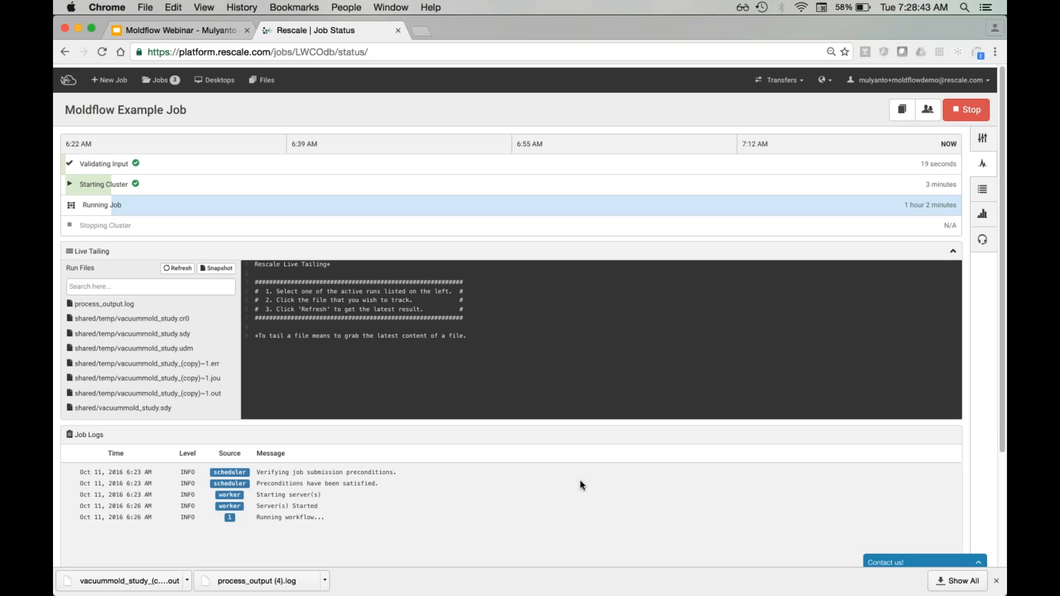
{"action": "left_click", "coordinate": [156, 79]}
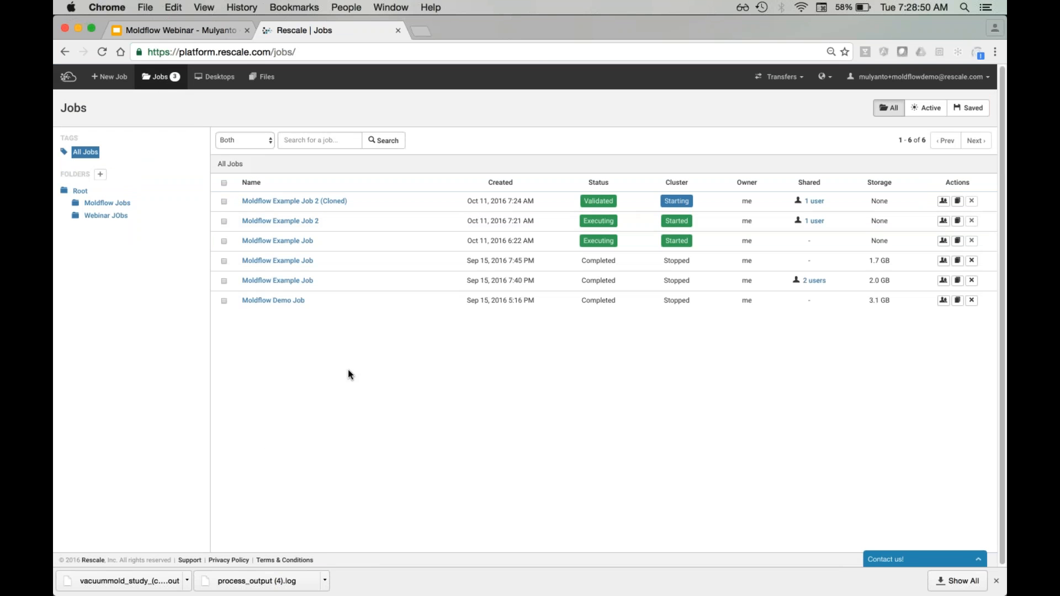
Step: Open the completed Moldflow Demo Job's results and page through all 19 result files
{"action": "left_click", "coordinate": [280, 304]}
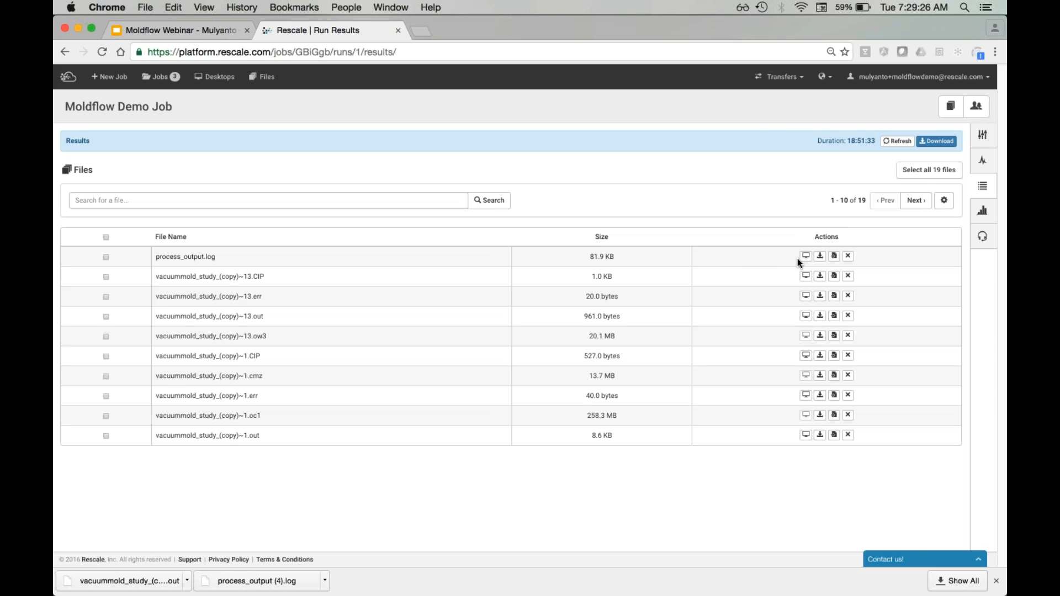
{"action": "left_click", "coordinate": [916, 201]}
{"action": "left_click", "coordinate": [886, 201]}
{"action": "left_click", "coordinate": [914, 201]}
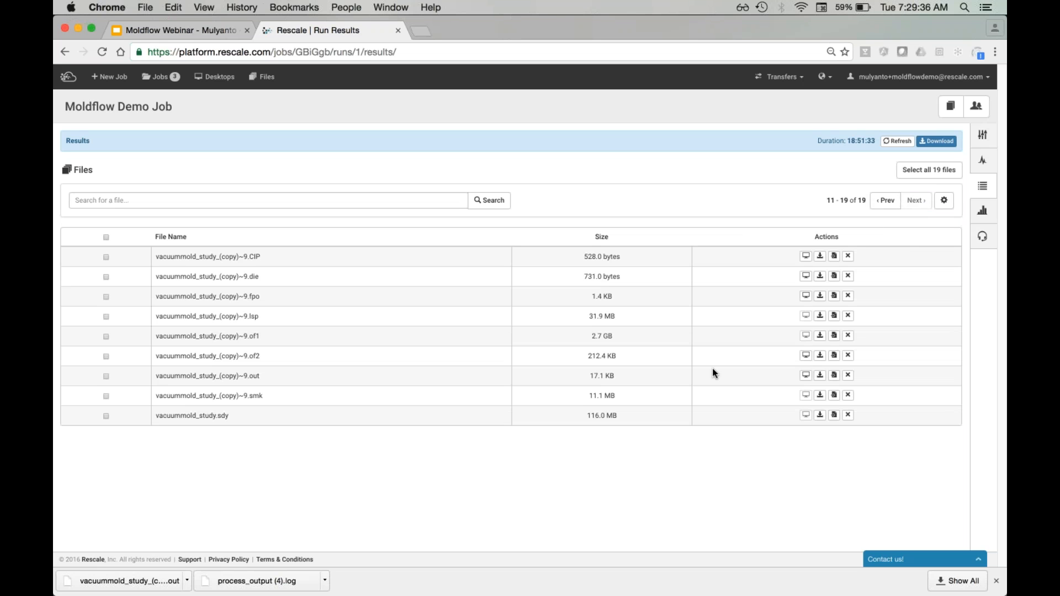
Step: Download process_output.log, then zip it with vacuummold_study_(copy)~13.out and check Transfers
{"action": "left_click", "coordinate": [885, 200]}
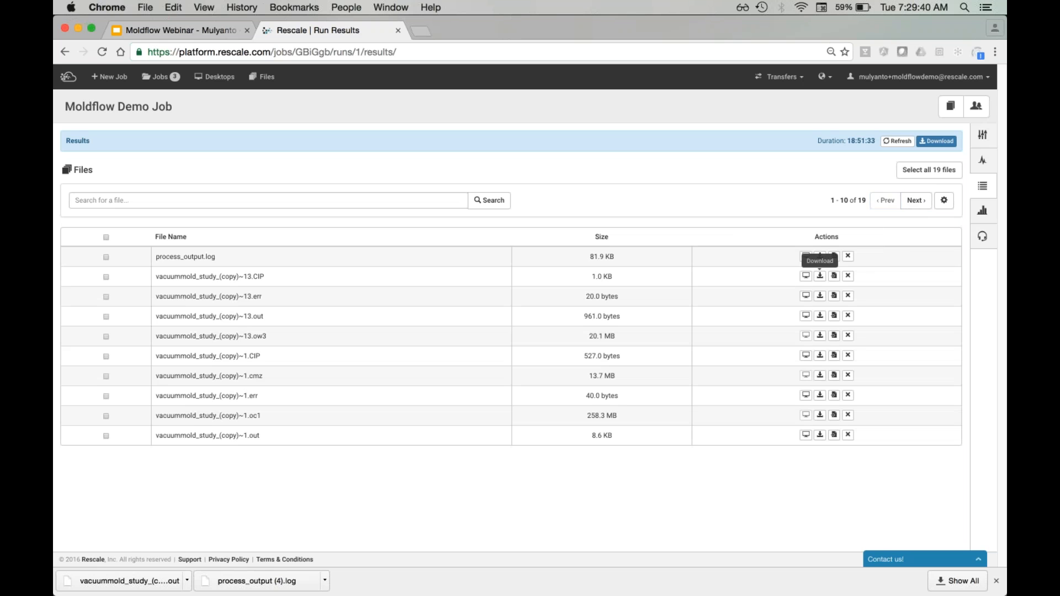
{"action": "left_click", "coordinate": [821, 257]}
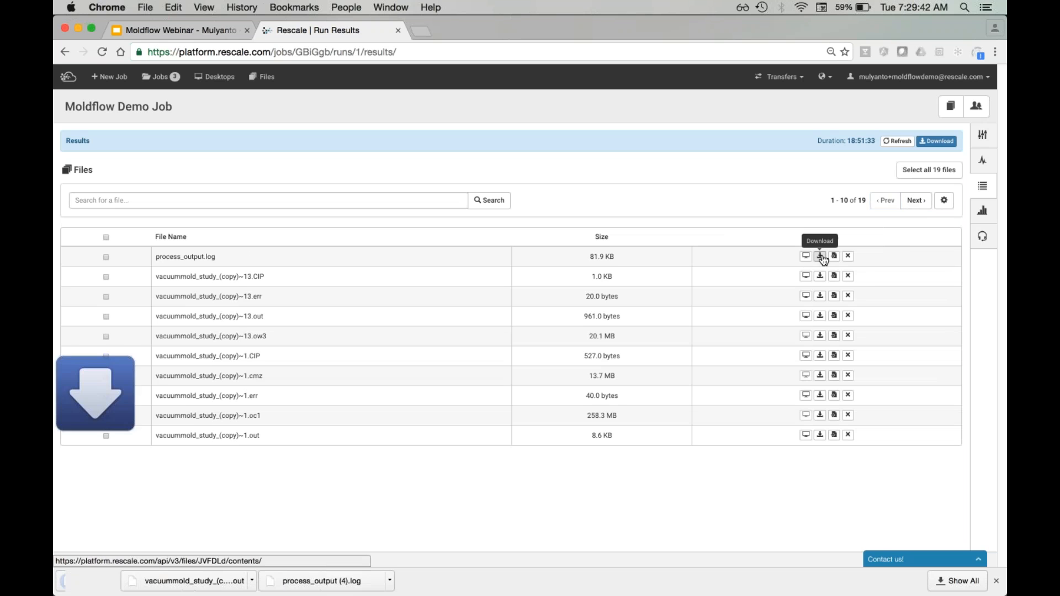
{"action": "left_click", "coordinate": [106, 257]}
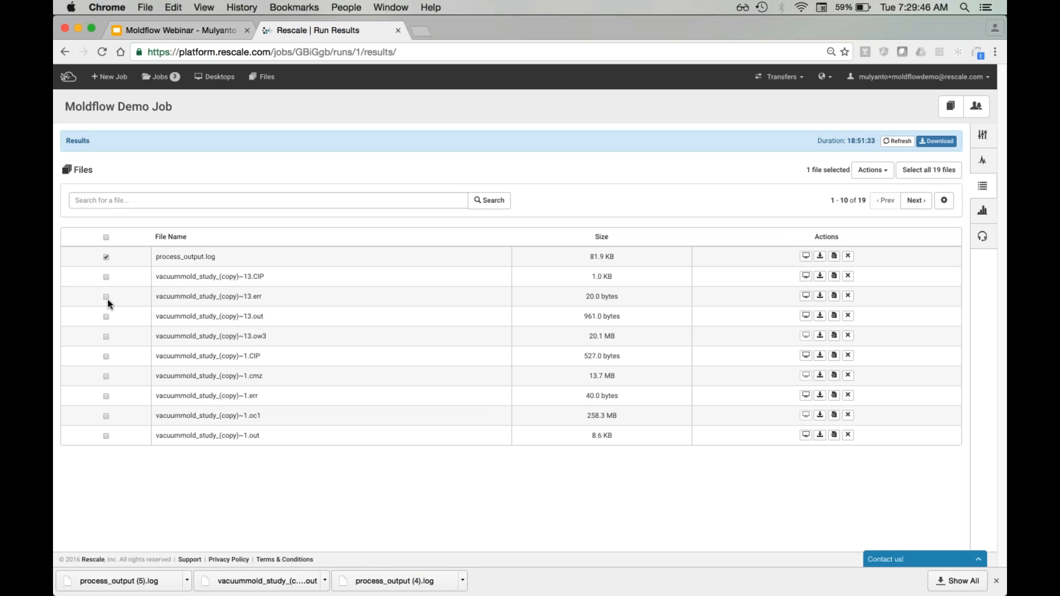
{"action": "left_click", "coordinate": [106, 316]}
{"action": "left_click", "coordinate": [876, 171]}
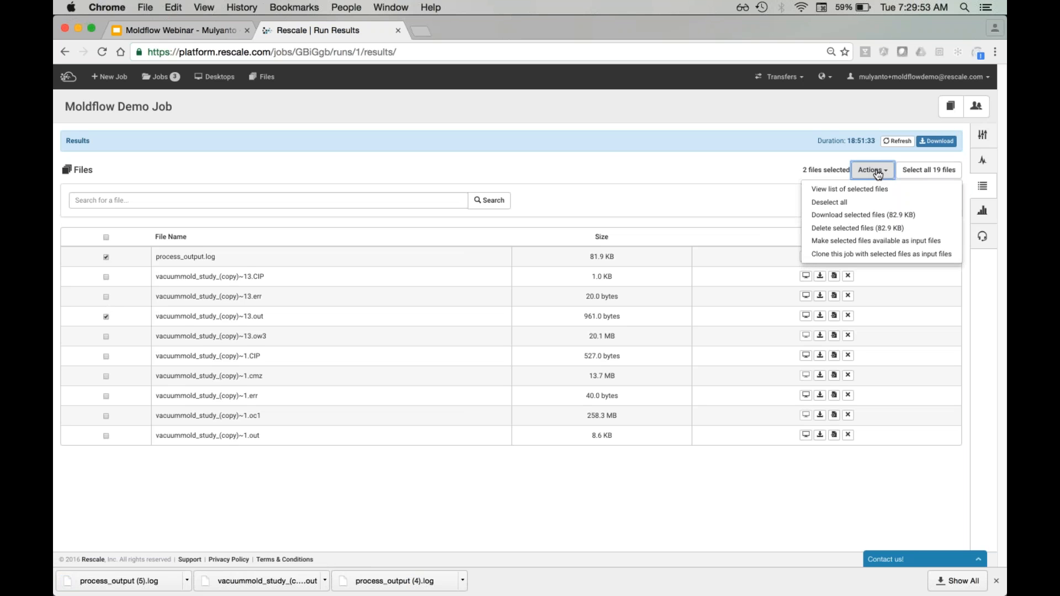
{"action": "left_click", "coordinate": [876, 215]}
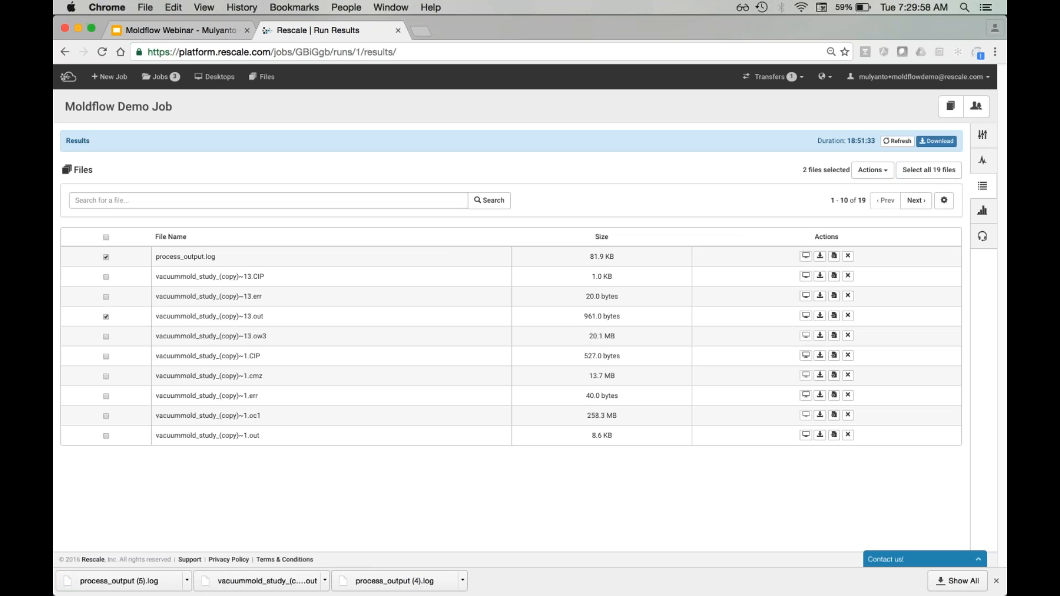
{"action": "left_click", "coordinate": [801, 81]}
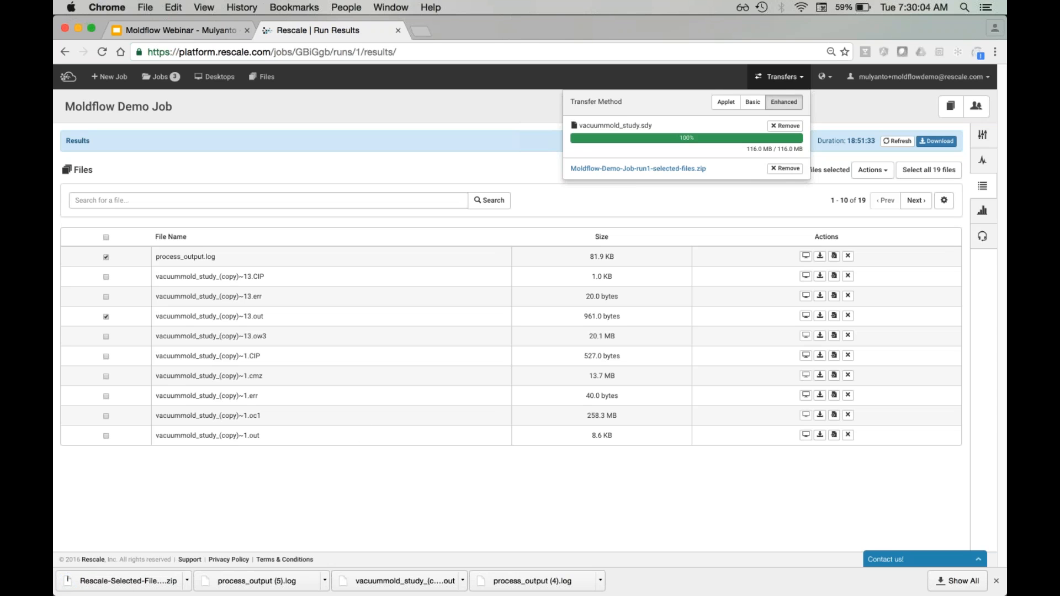
Step: Close the Transfers list and return to the Moldflow Webinar slides at 'Running Your Job DEMO'
{"action": "left_click", "coordinate": [718, 243]}
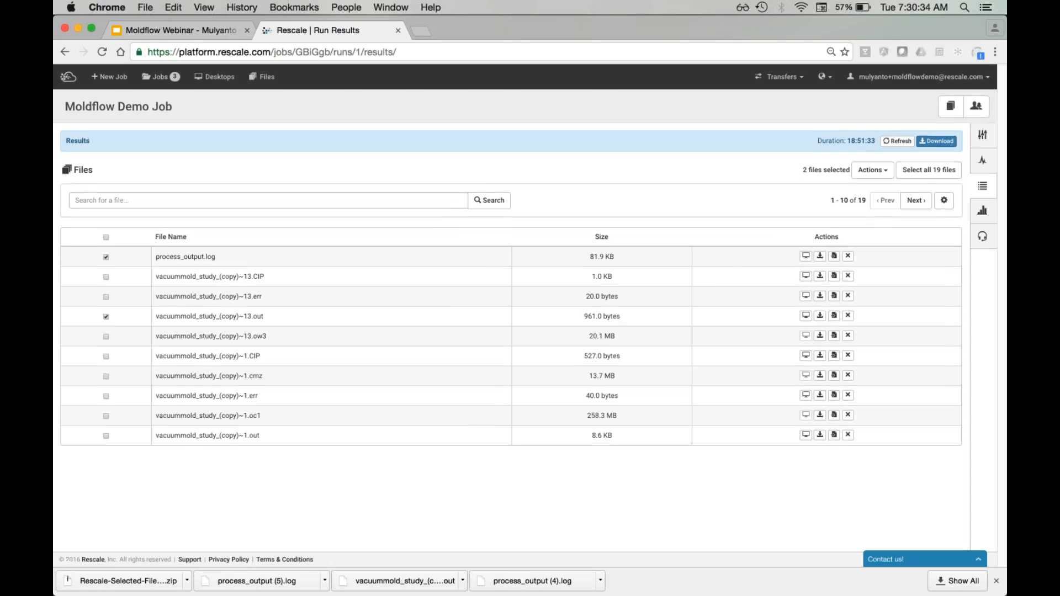
{"action": "left_click", "coordinate": [194, 31]}
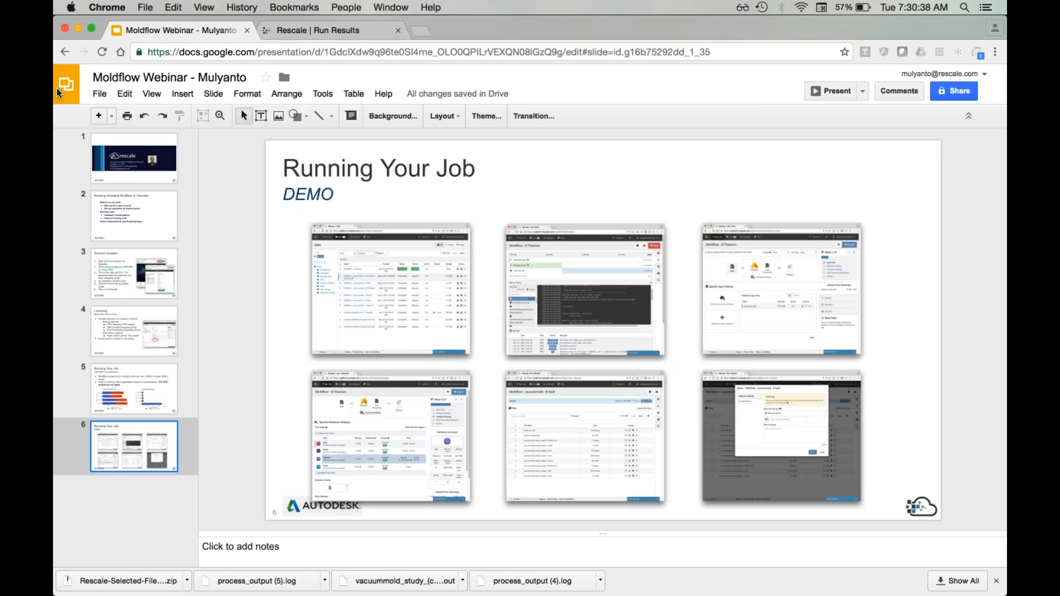
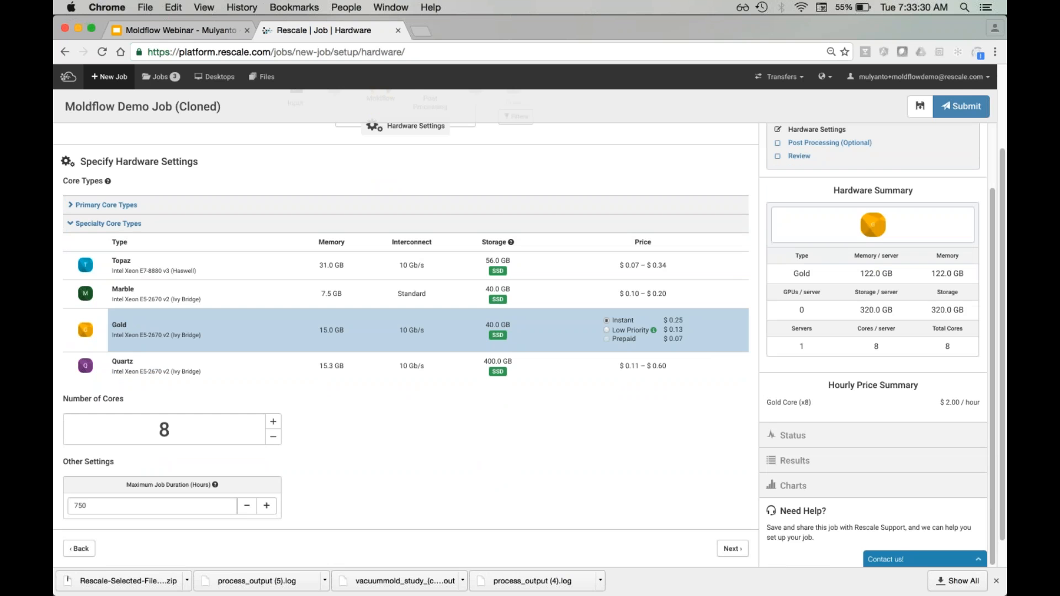
{"action": "scroll", "coordinate": [744, 504], "scroll_direction": "up", "scroll_amount": 4}
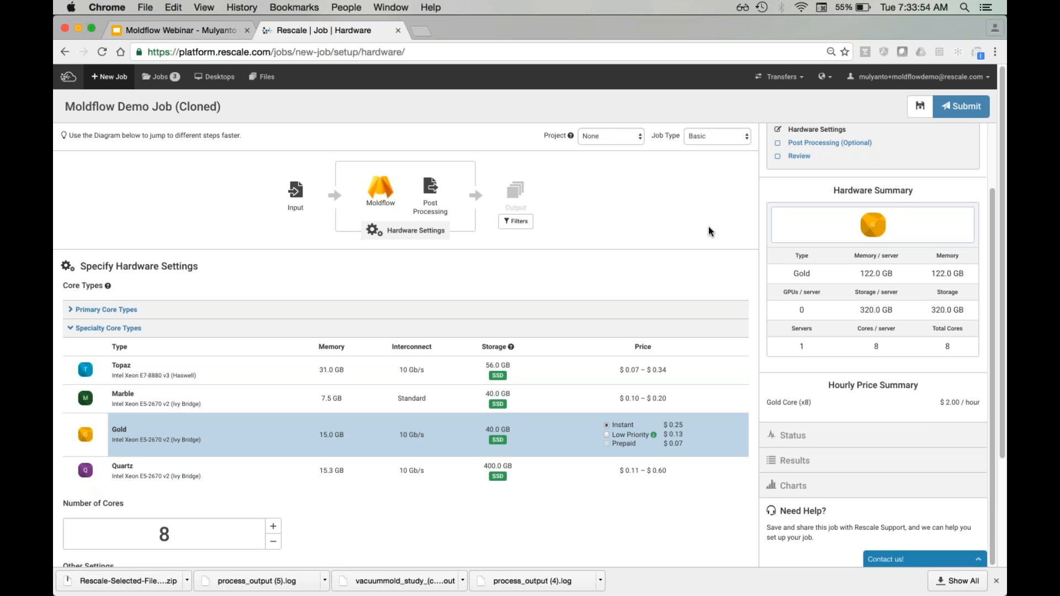
{"action": "scroll", "coordinate": [406, 359], "scroll_direction": "down", "scroll_amount": 2}
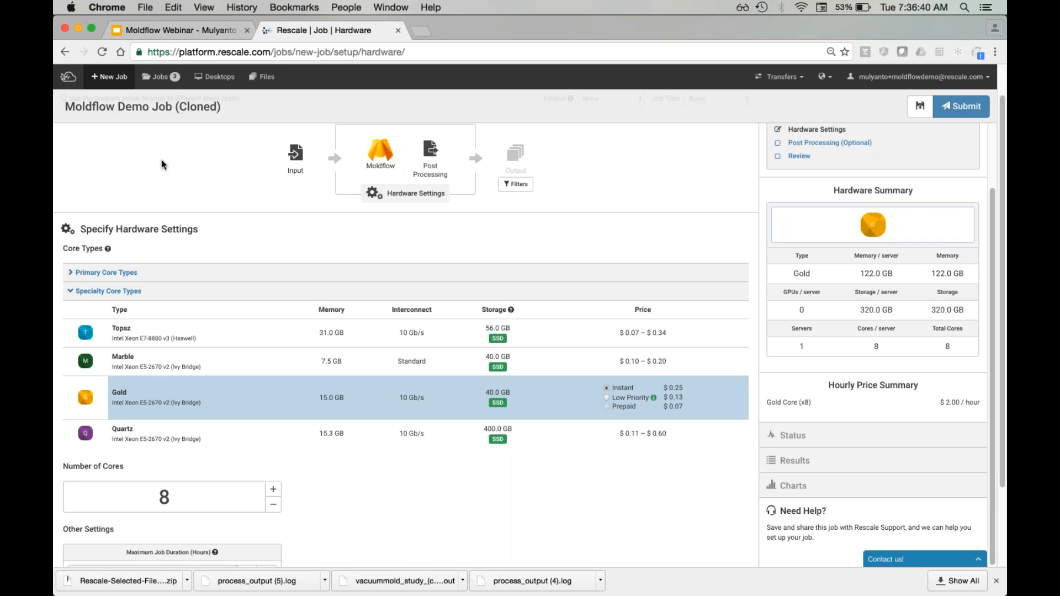
Step: Open a new Chrome incognito window and load itar.rescale.com, discarding the suggested autocompletion
{"action": "left_click", "coordinate": [144, 7]}
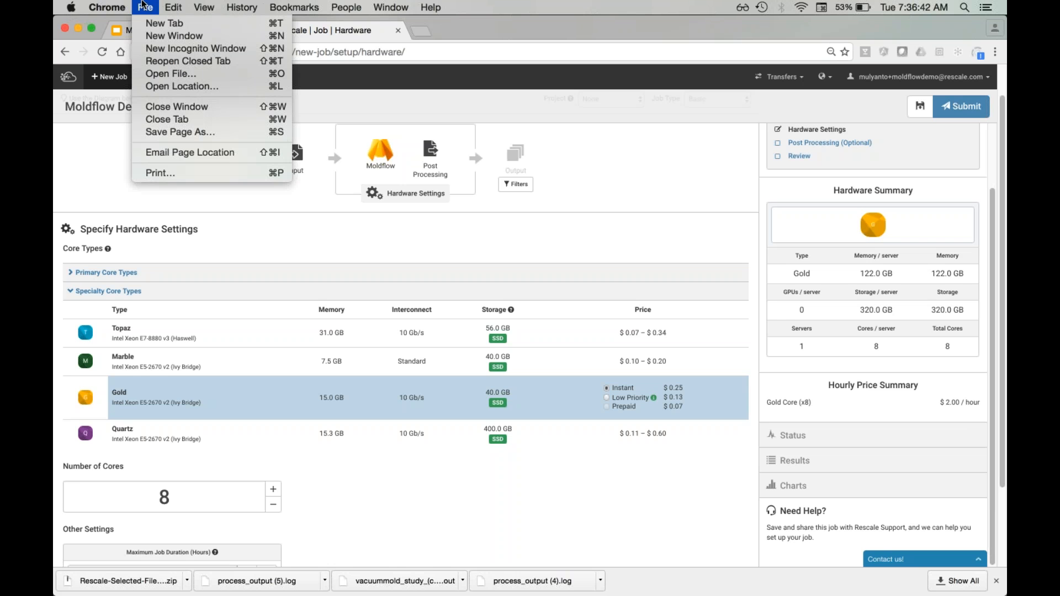
{"action": "left_click", "coordinate": [171, 48]}
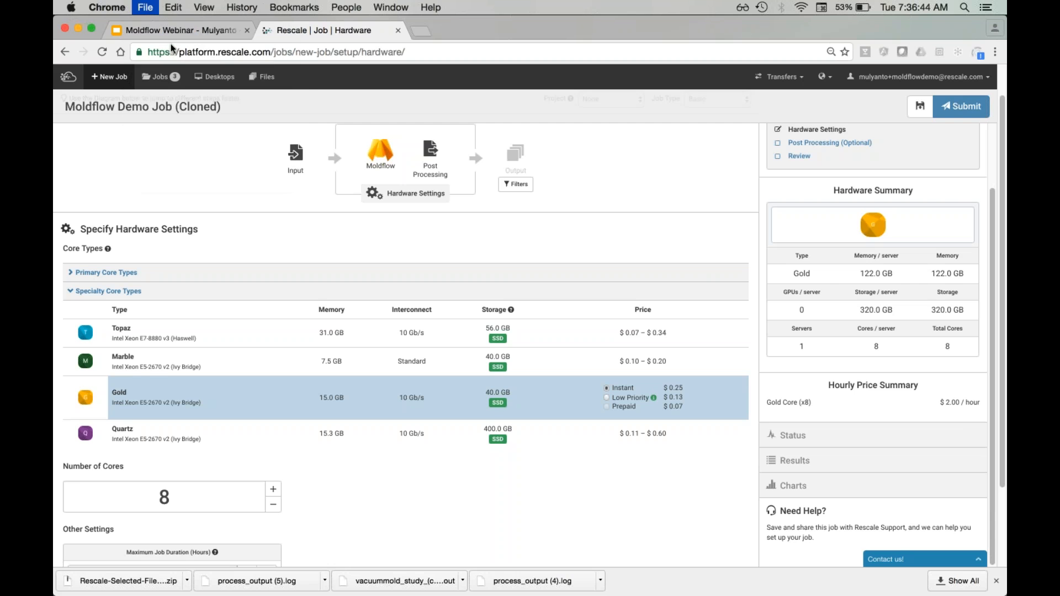
{"action": "type", "text": "itar.rescale.com"}
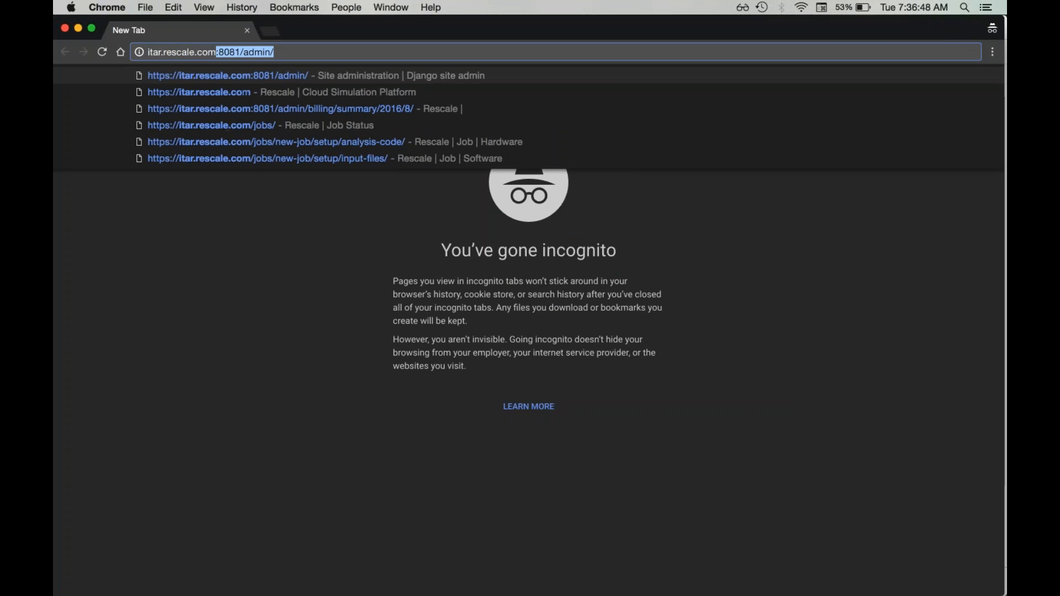
{"action": "key", "text": "Delete"}
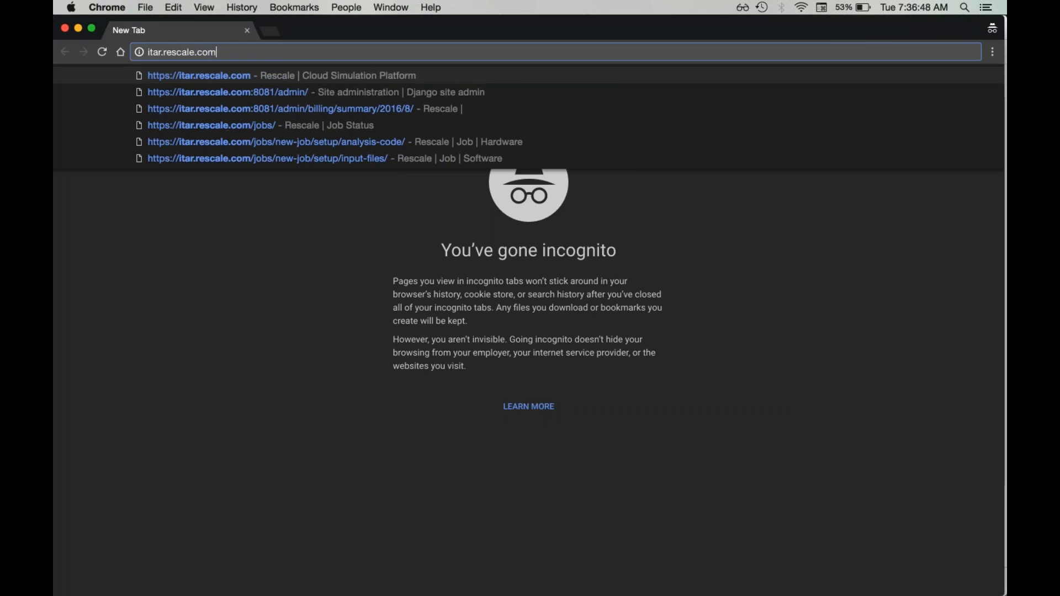
{"action": "key", "text": "Return"}
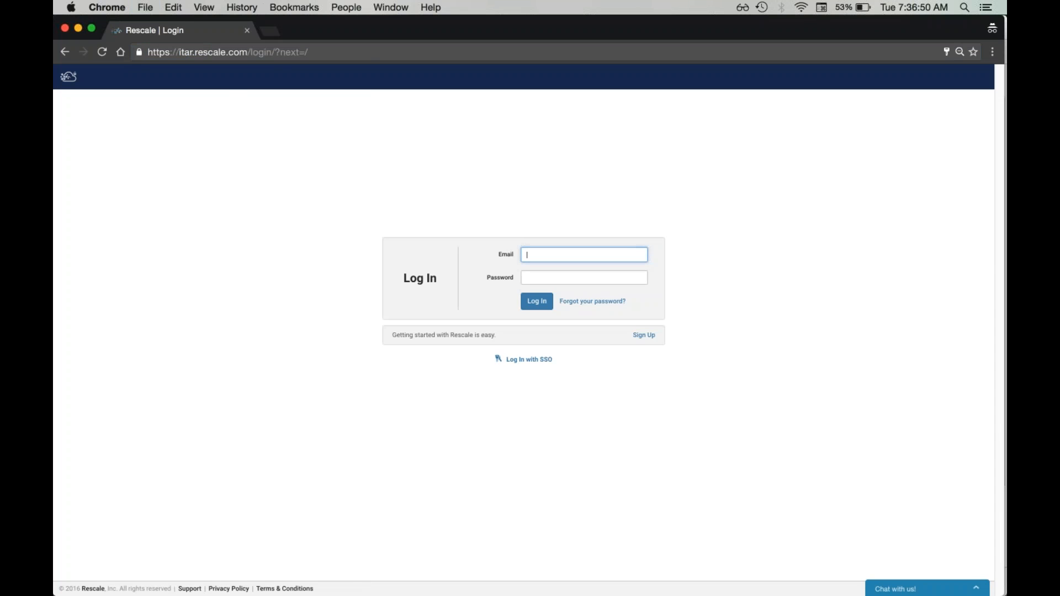